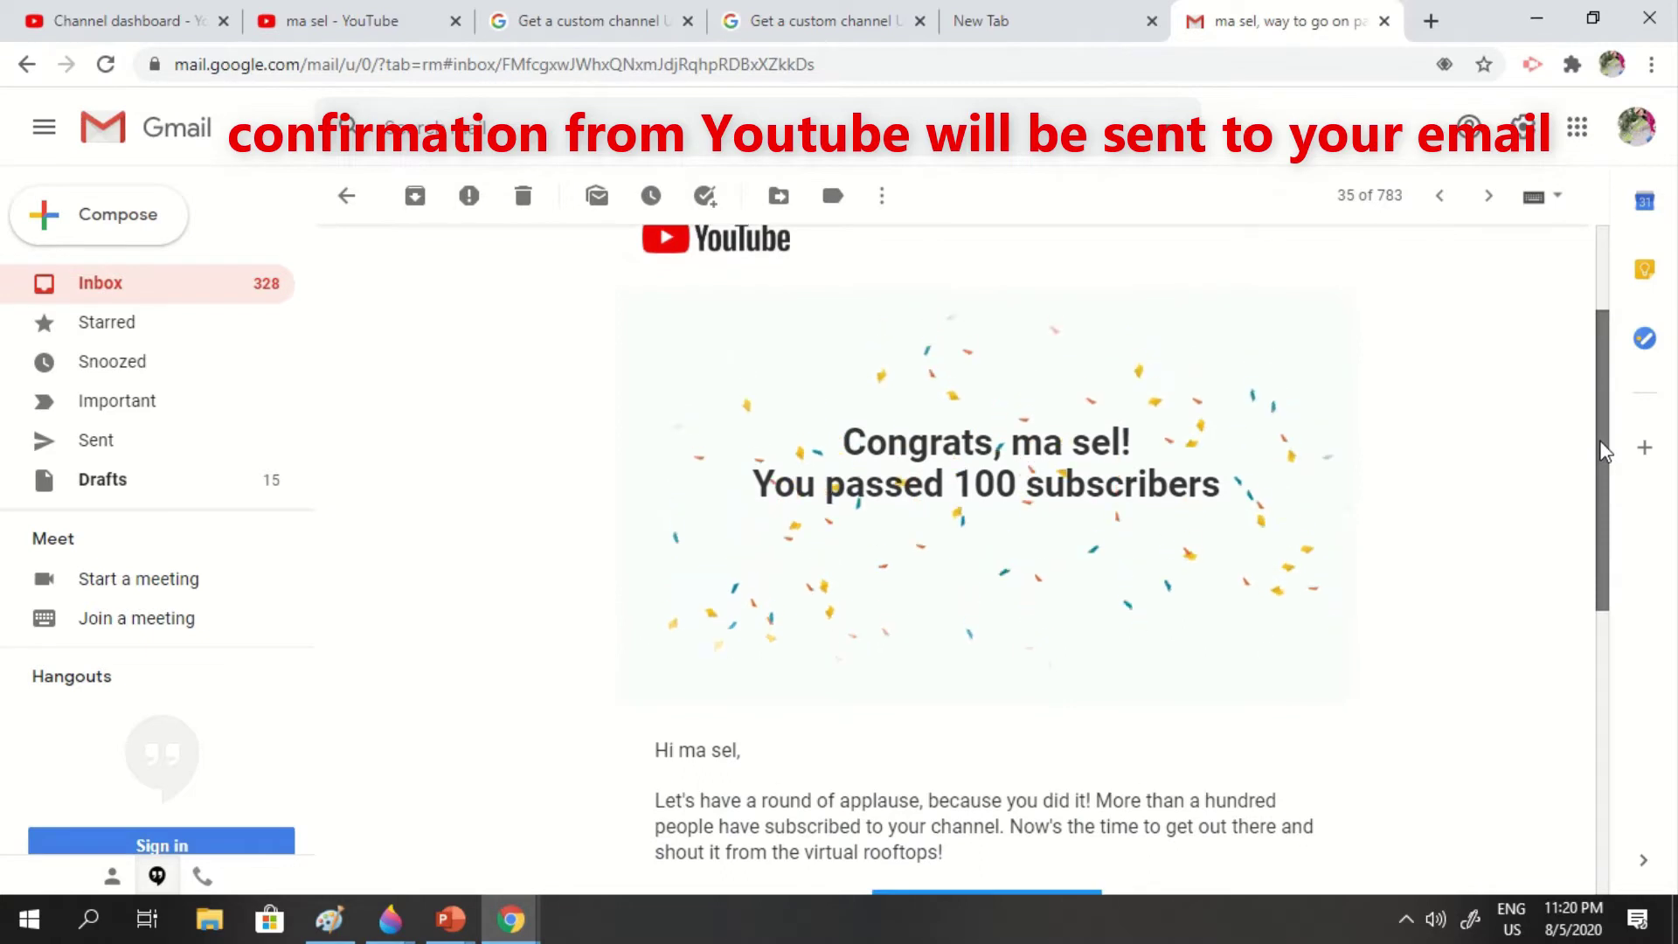
pyautogui.moveTo(1602, 450); pyautogui.dragTo(1613, 525)
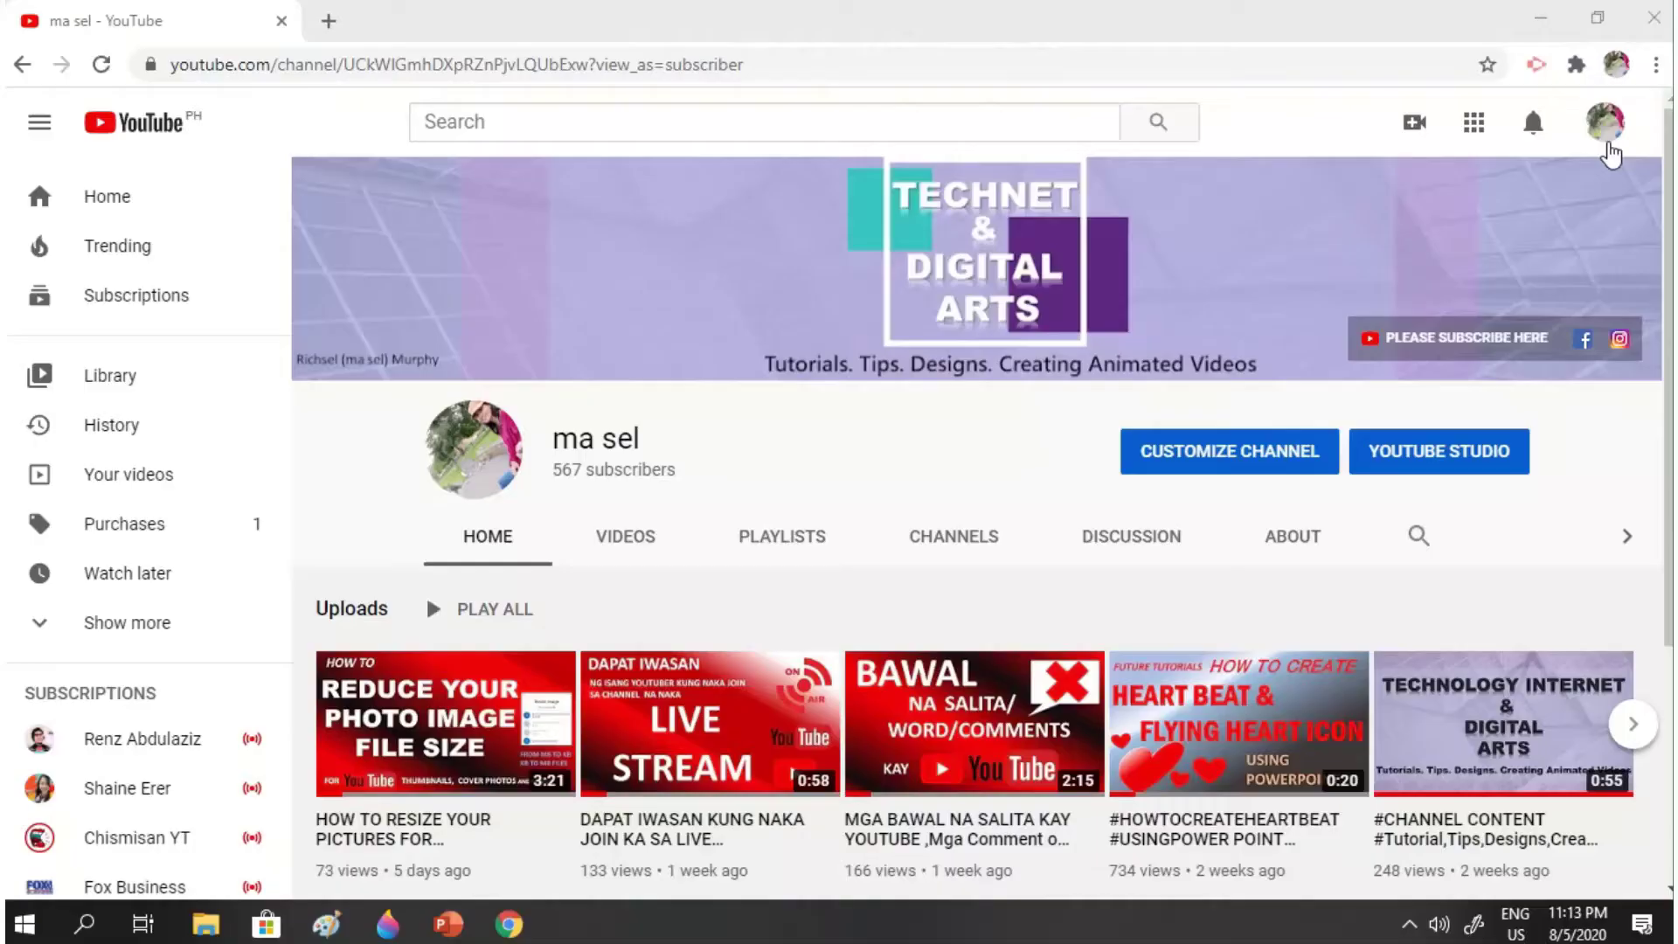
# Step: Open YouTube's Help from the account options and search it for "custom url"
pyautogui.click(1606, 124)
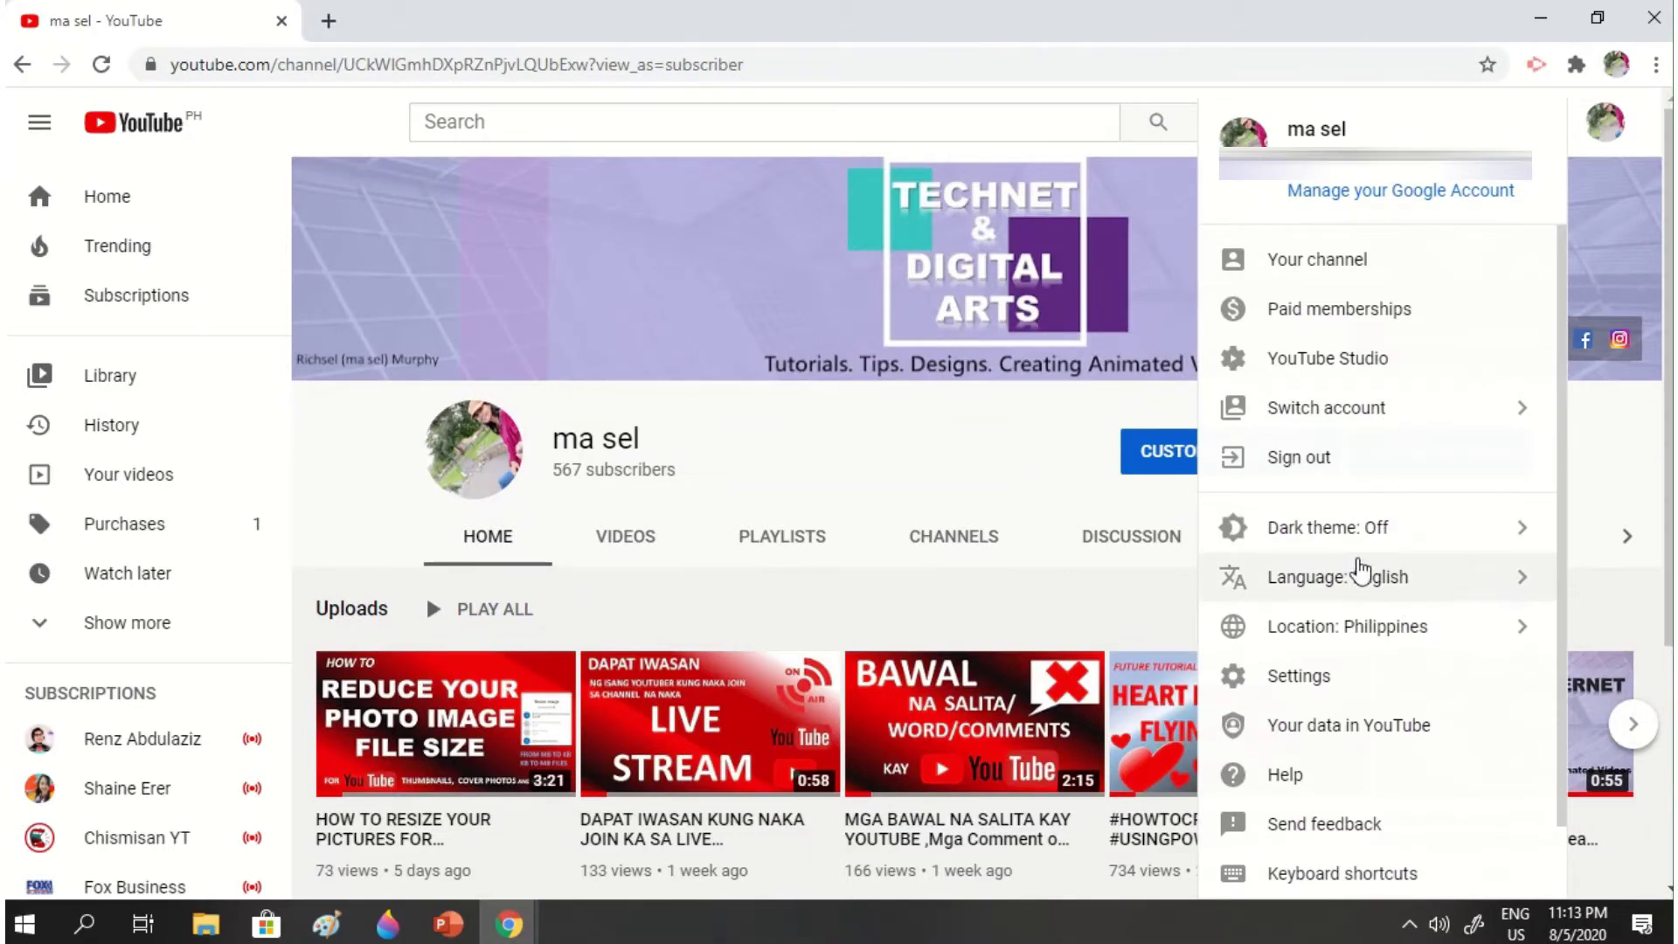
pyautogui.click(1320, 771)
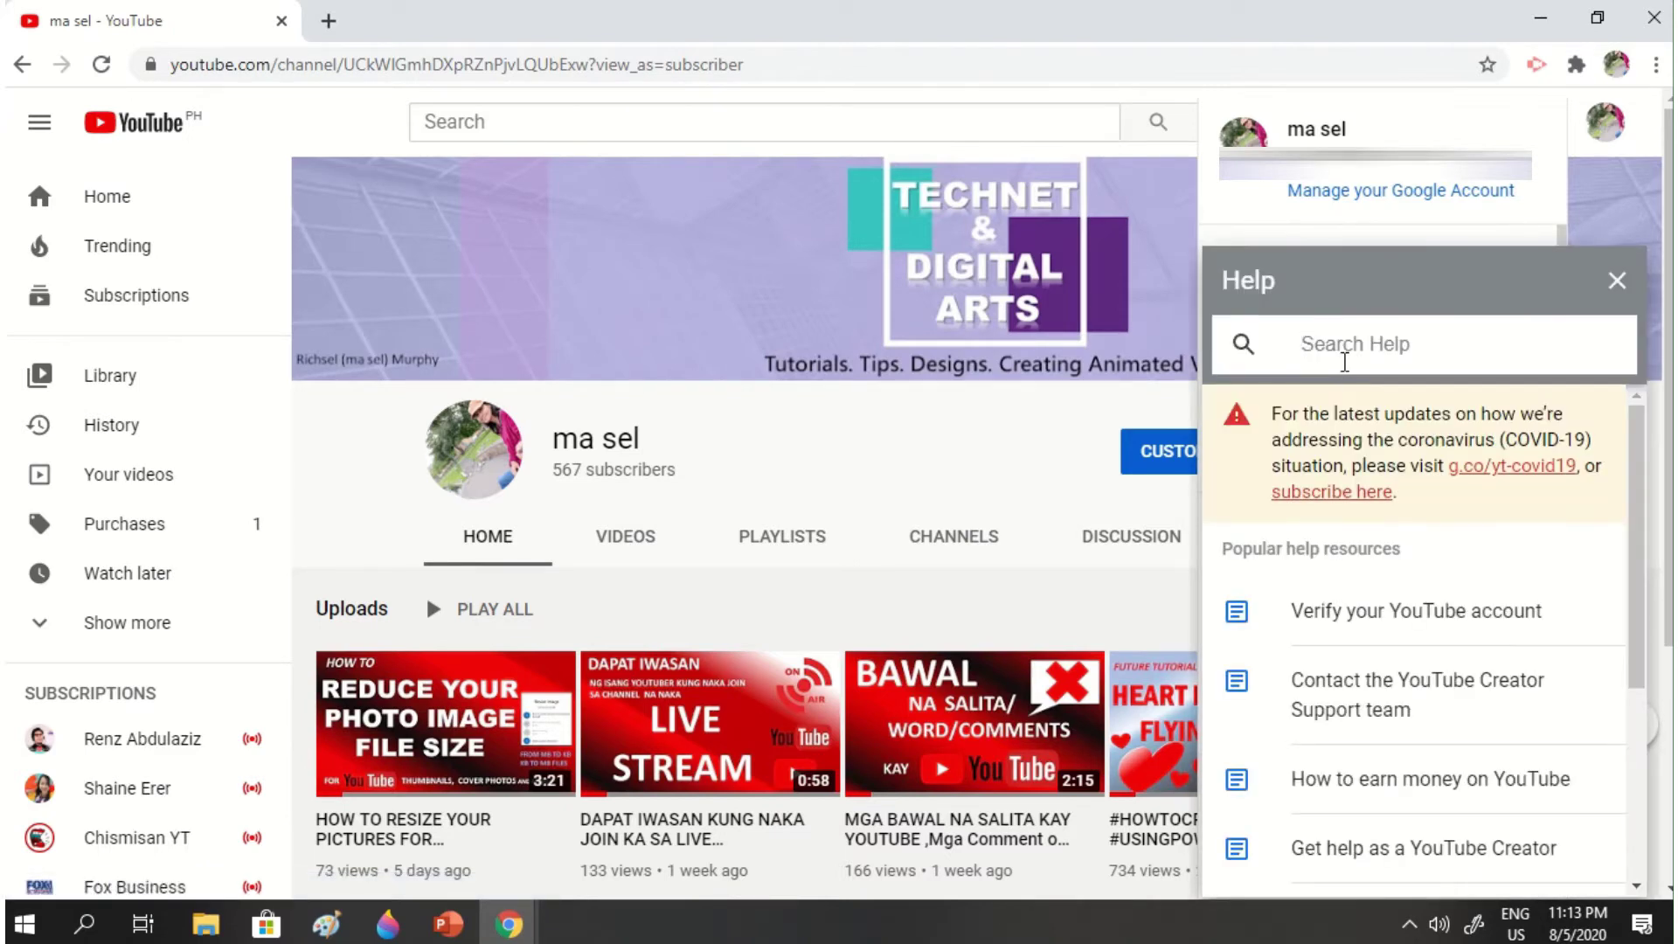
pyautogui.write('url')
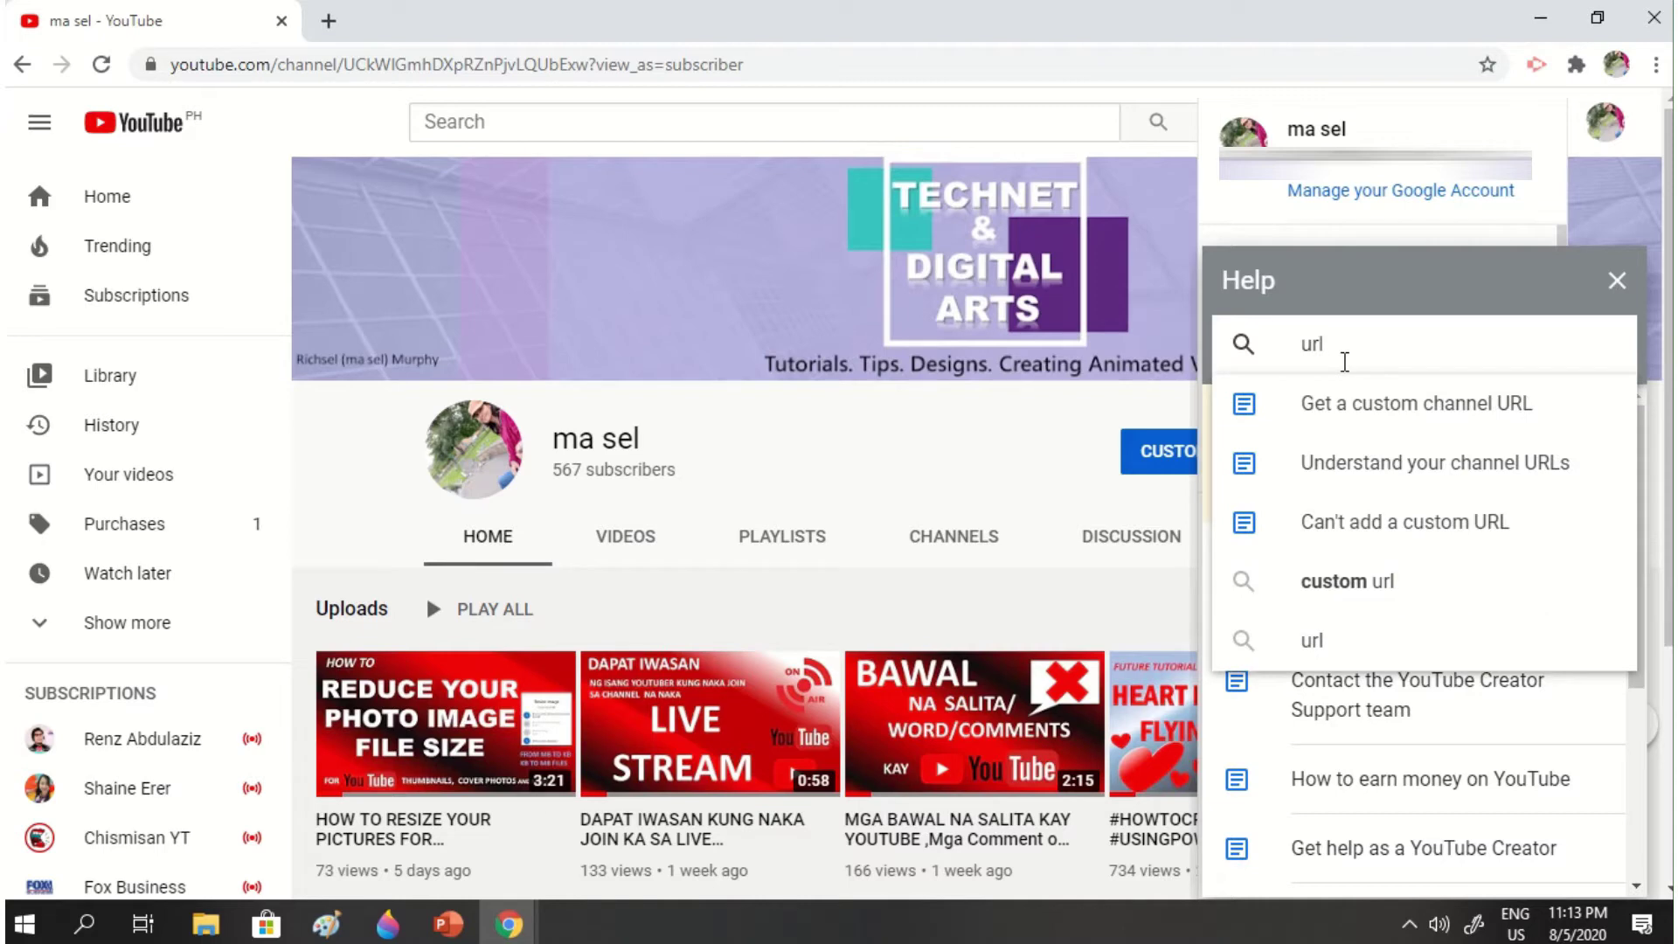
pyautogui.click(1397, 584)
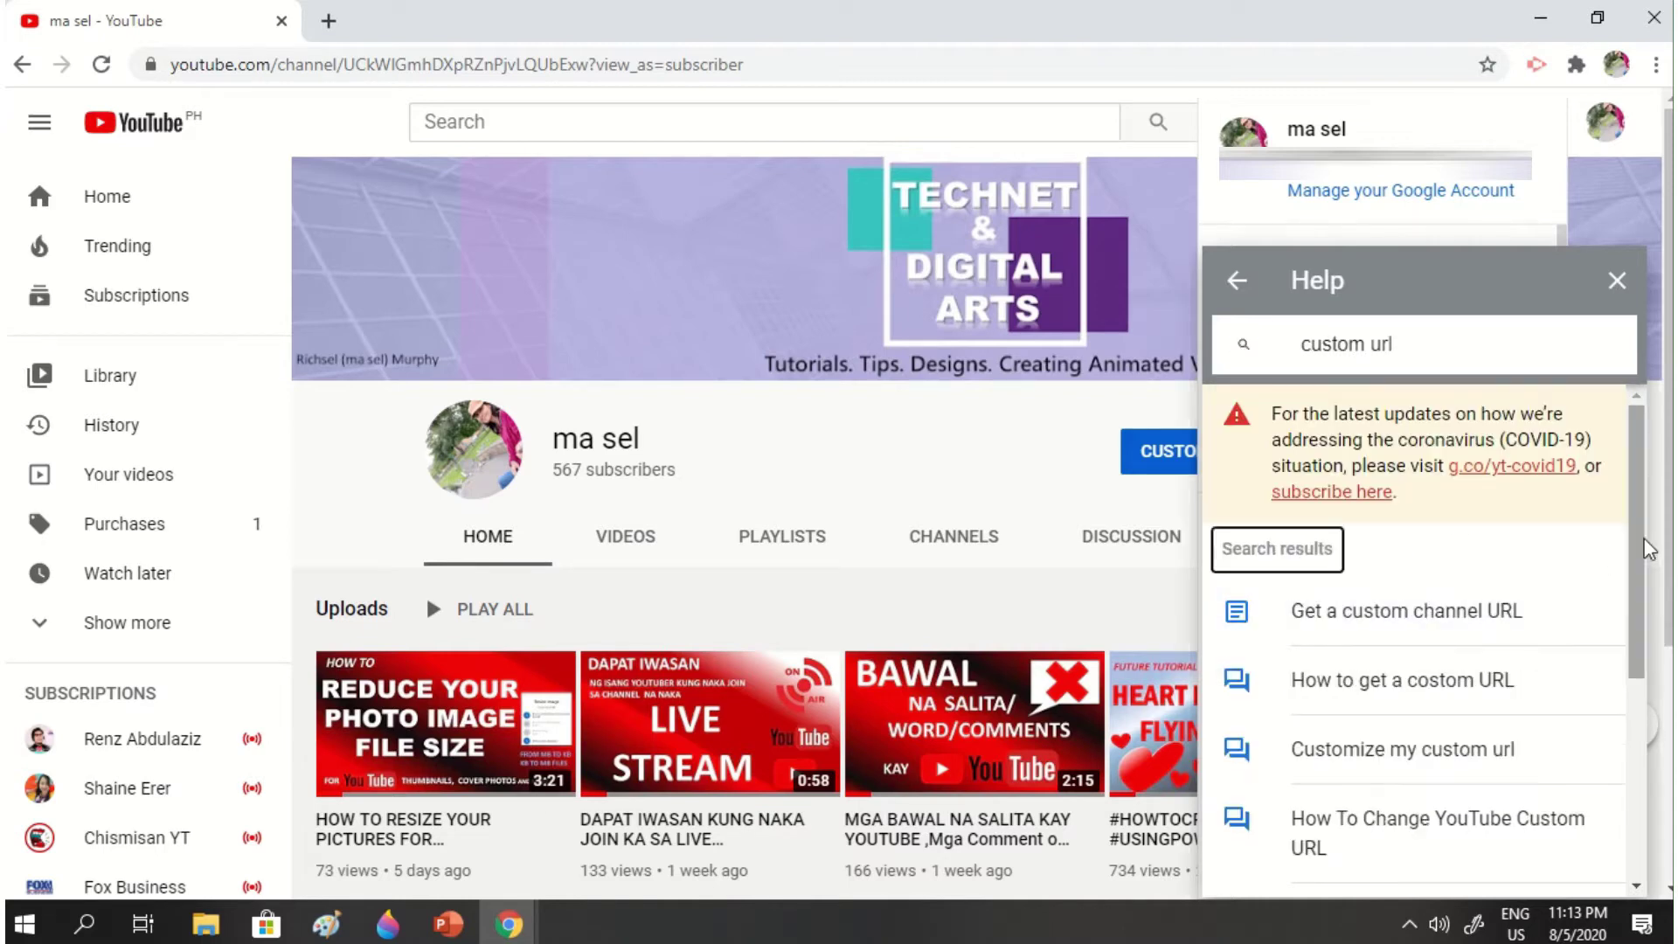
# Step: Browse all help articles in the YouTube Help Center and search there for "custom url"
pyautogui.moveTo(1638, 548); pyautogui.dragTo(1416, 722)
pyautogui.click(1370, 698)
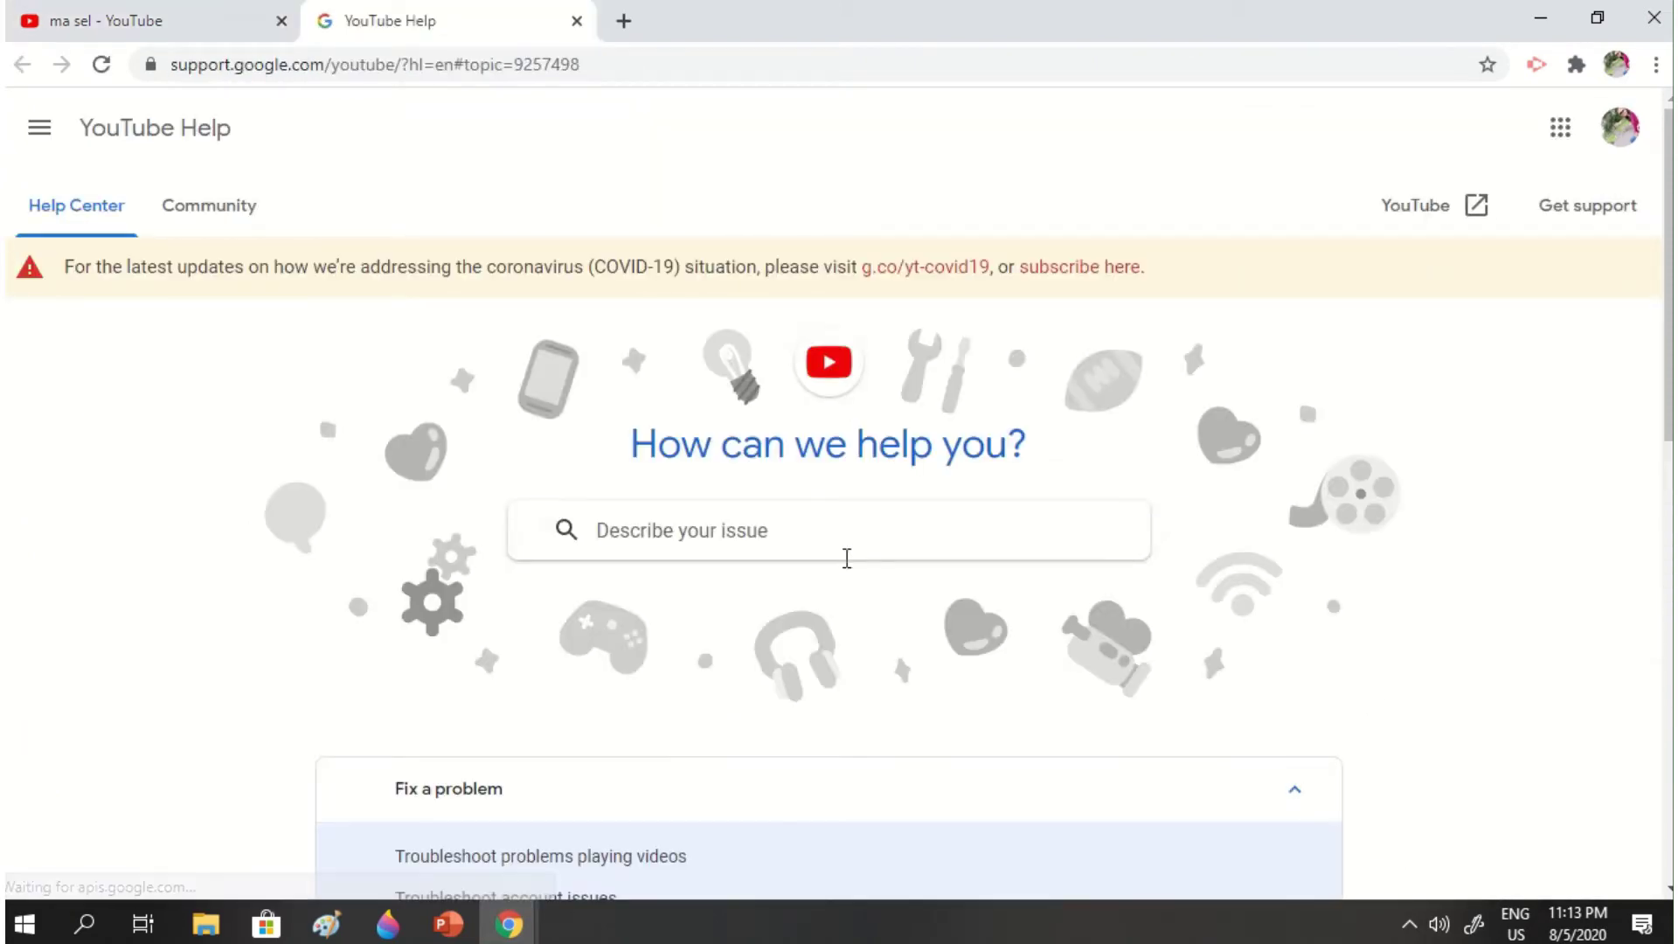
pyautogui.click(794, 528)
pyautogui.write('url')
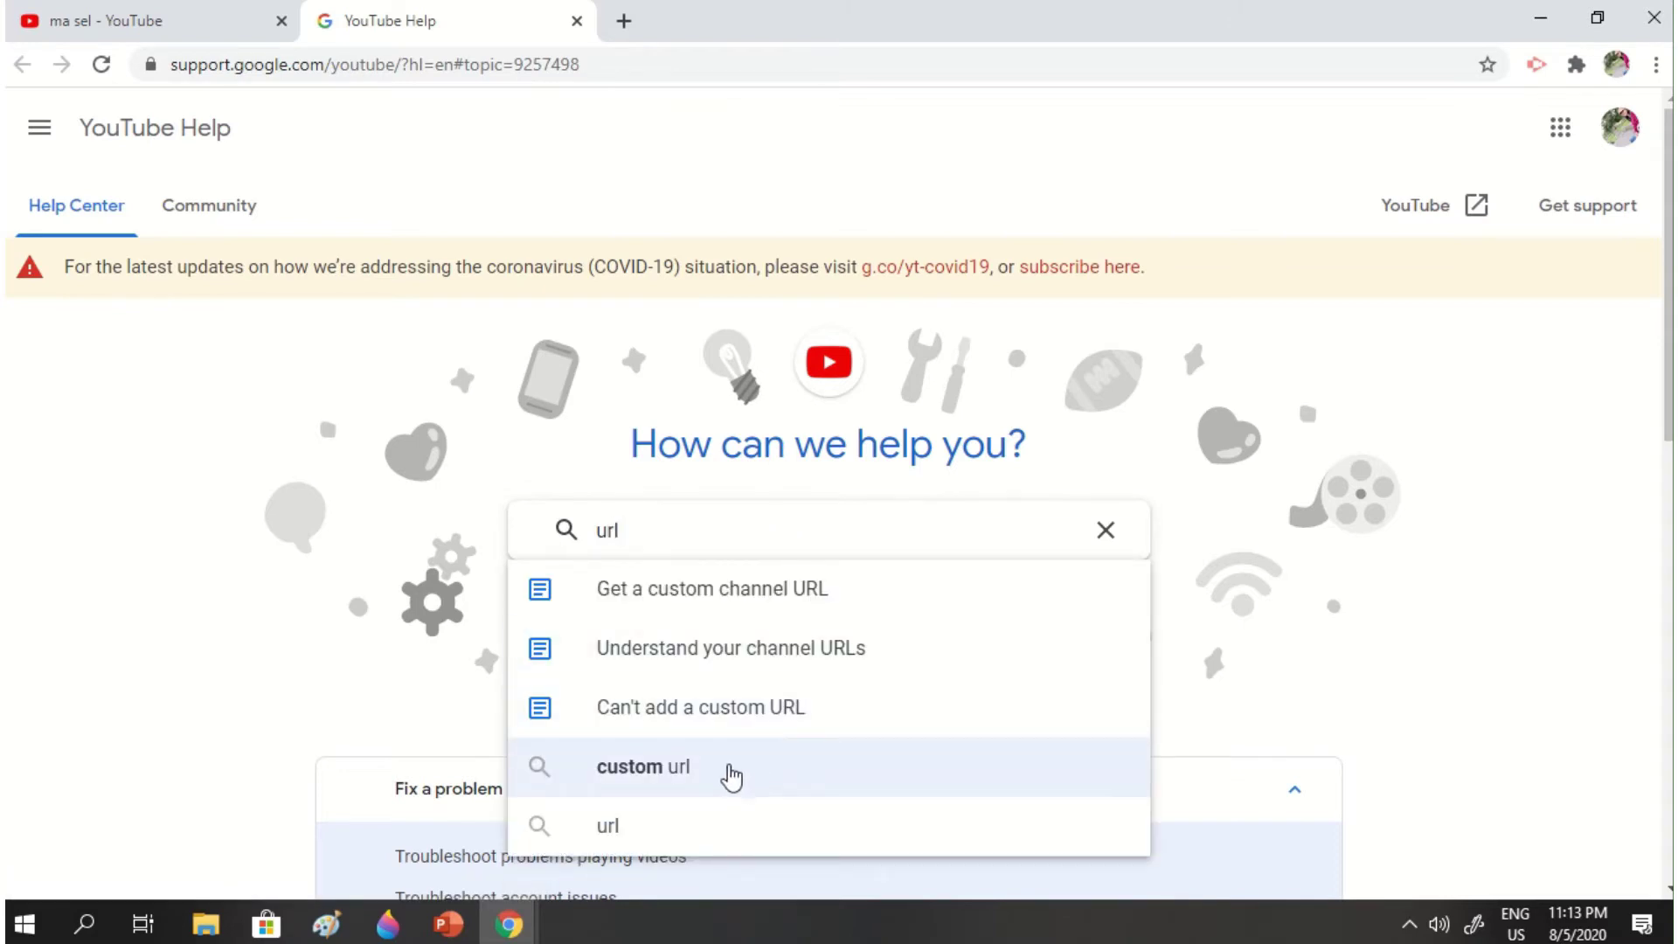
pyautogui.click(731, 776)
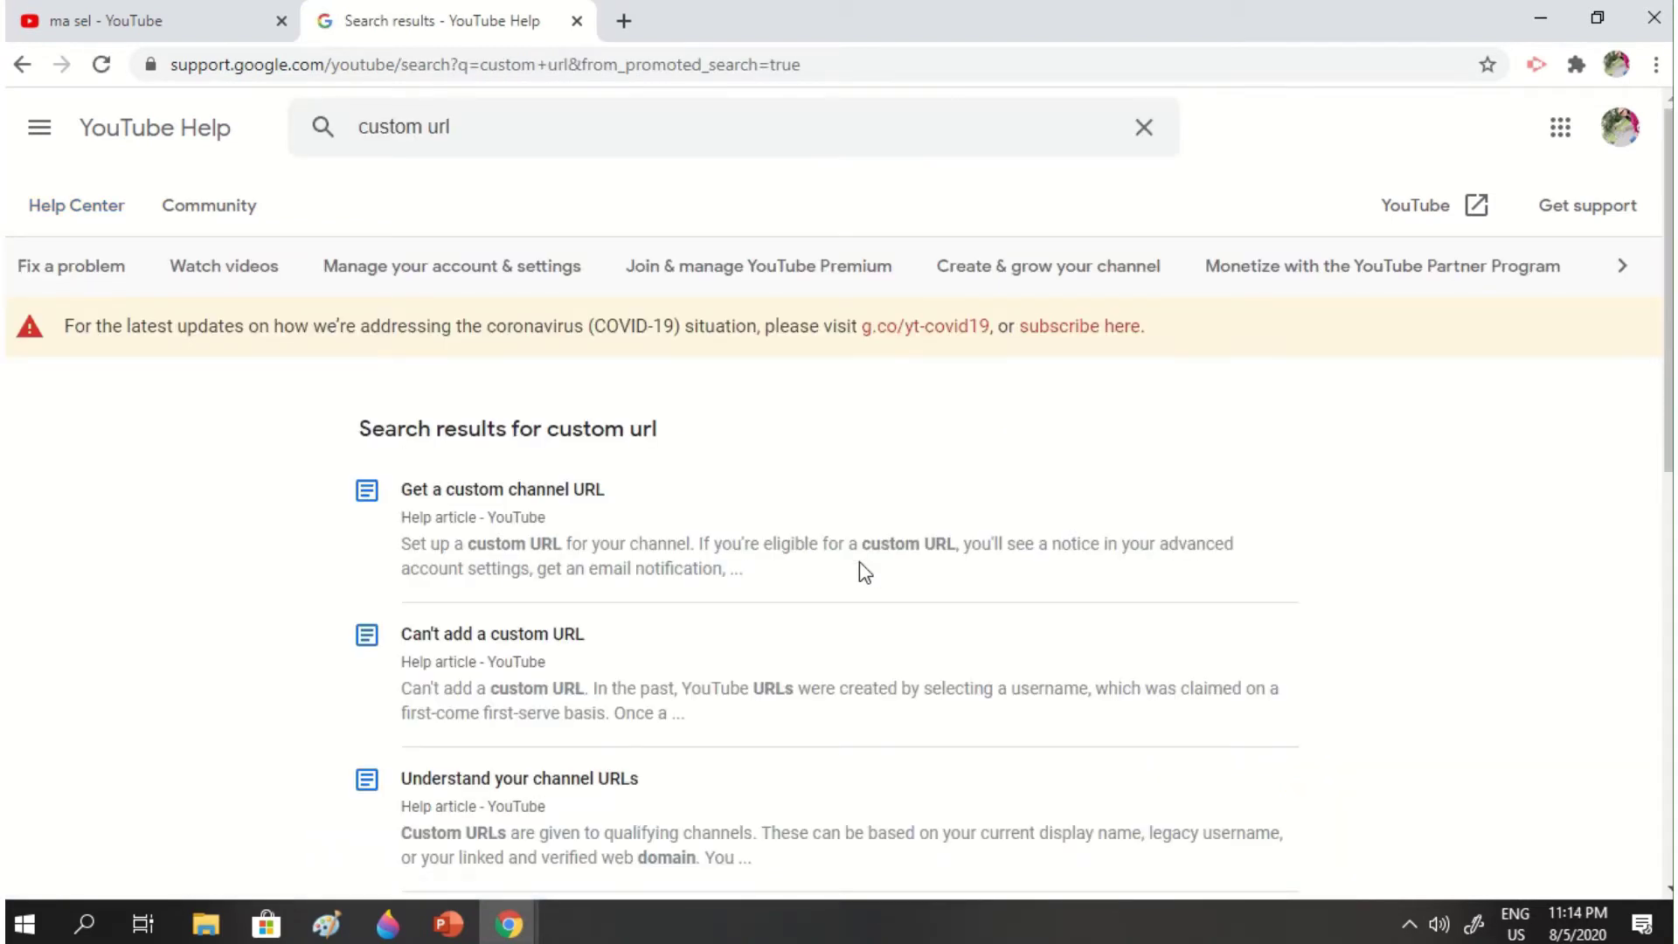
# Step: Open the "Get a custom channel URL" article and highlight its introduction and note while reading them
pyautogui.moveTo(1668, 303); pyautogui.dragTo(1595, 348)
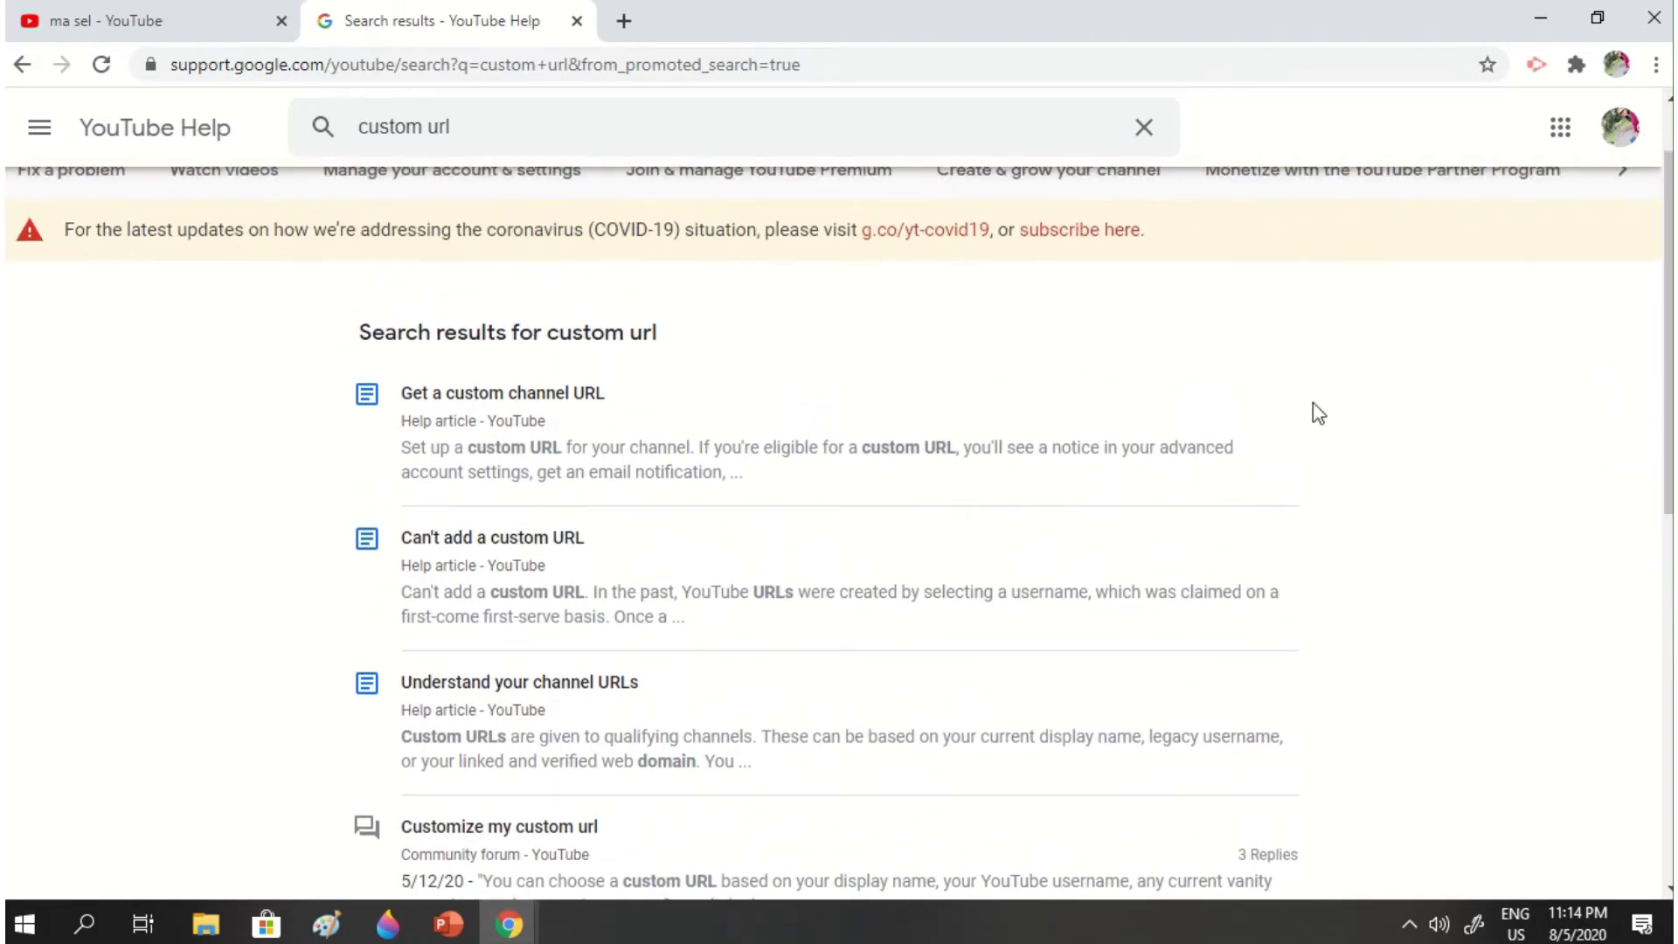
pyautogui.click(533, 395)
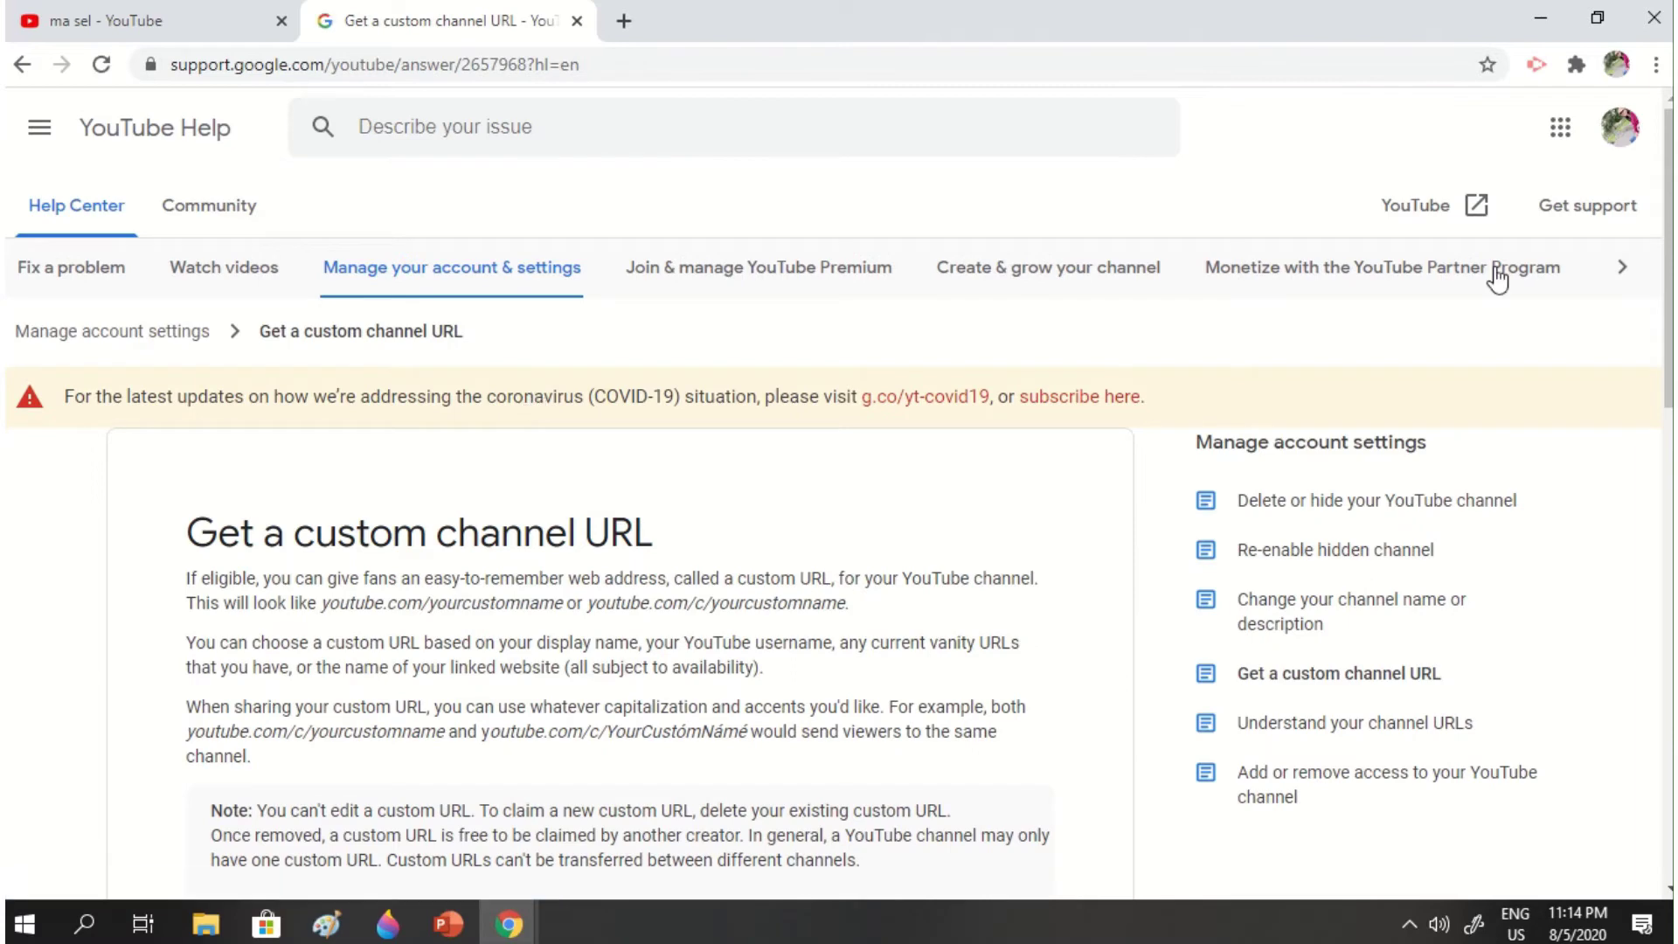
pyautogui.moveTo(1667, 232); pyautogui.dragTo(1670, 357)
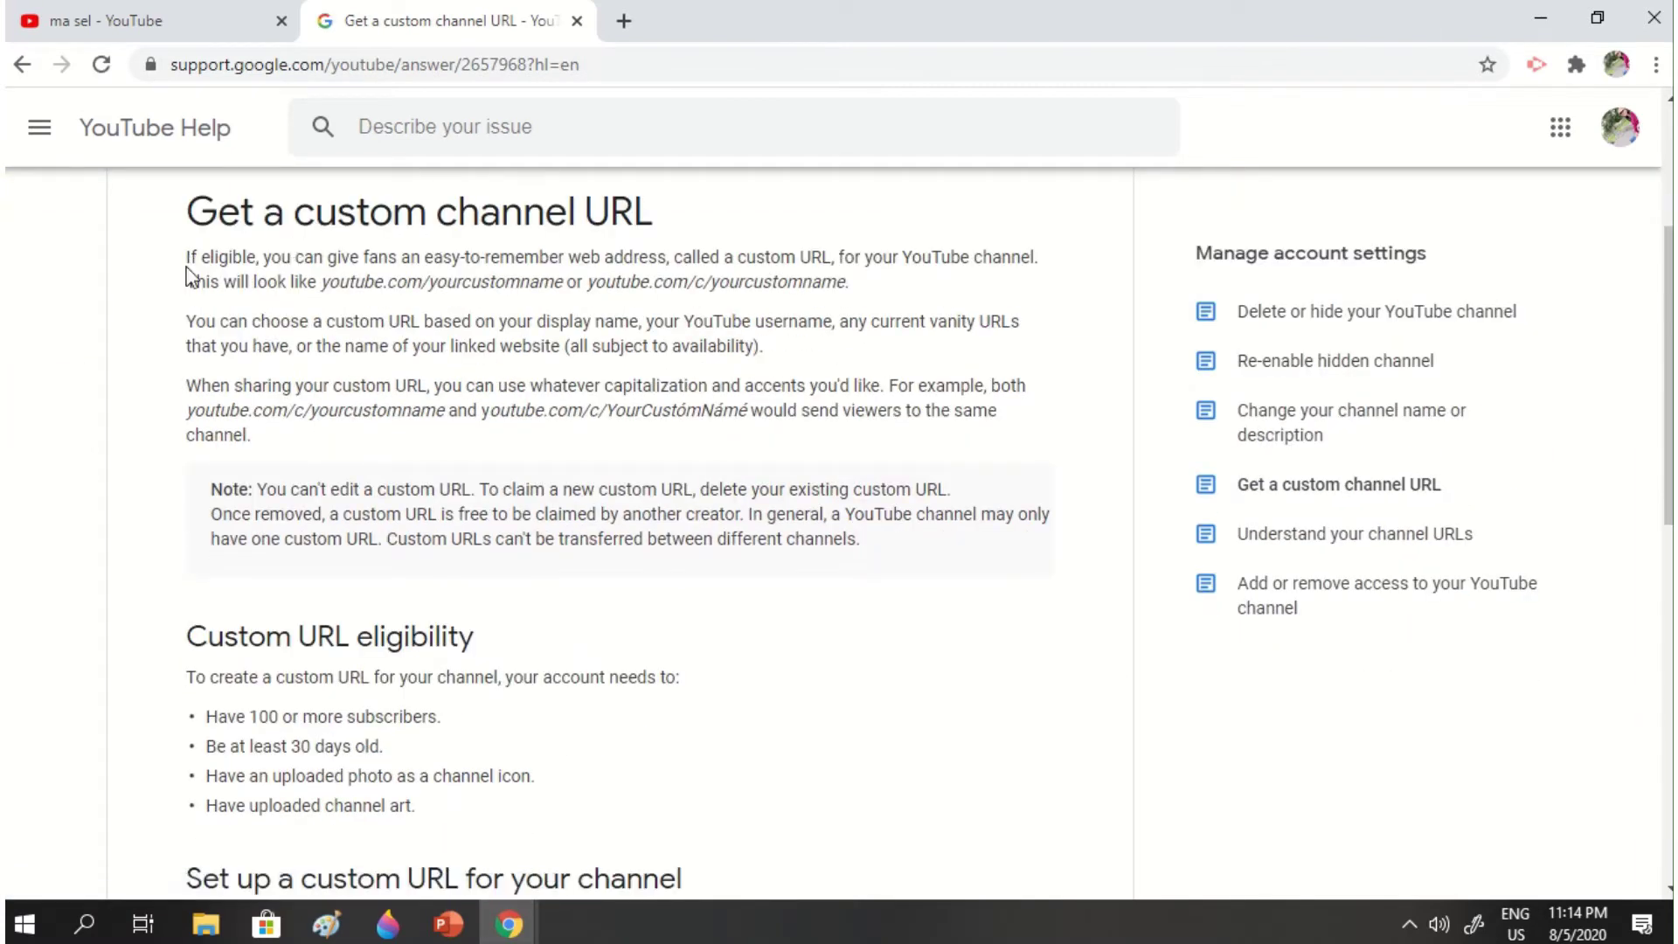
pyautogui.moveTo(185, 258); pyautogui.dragTo(885, 573)
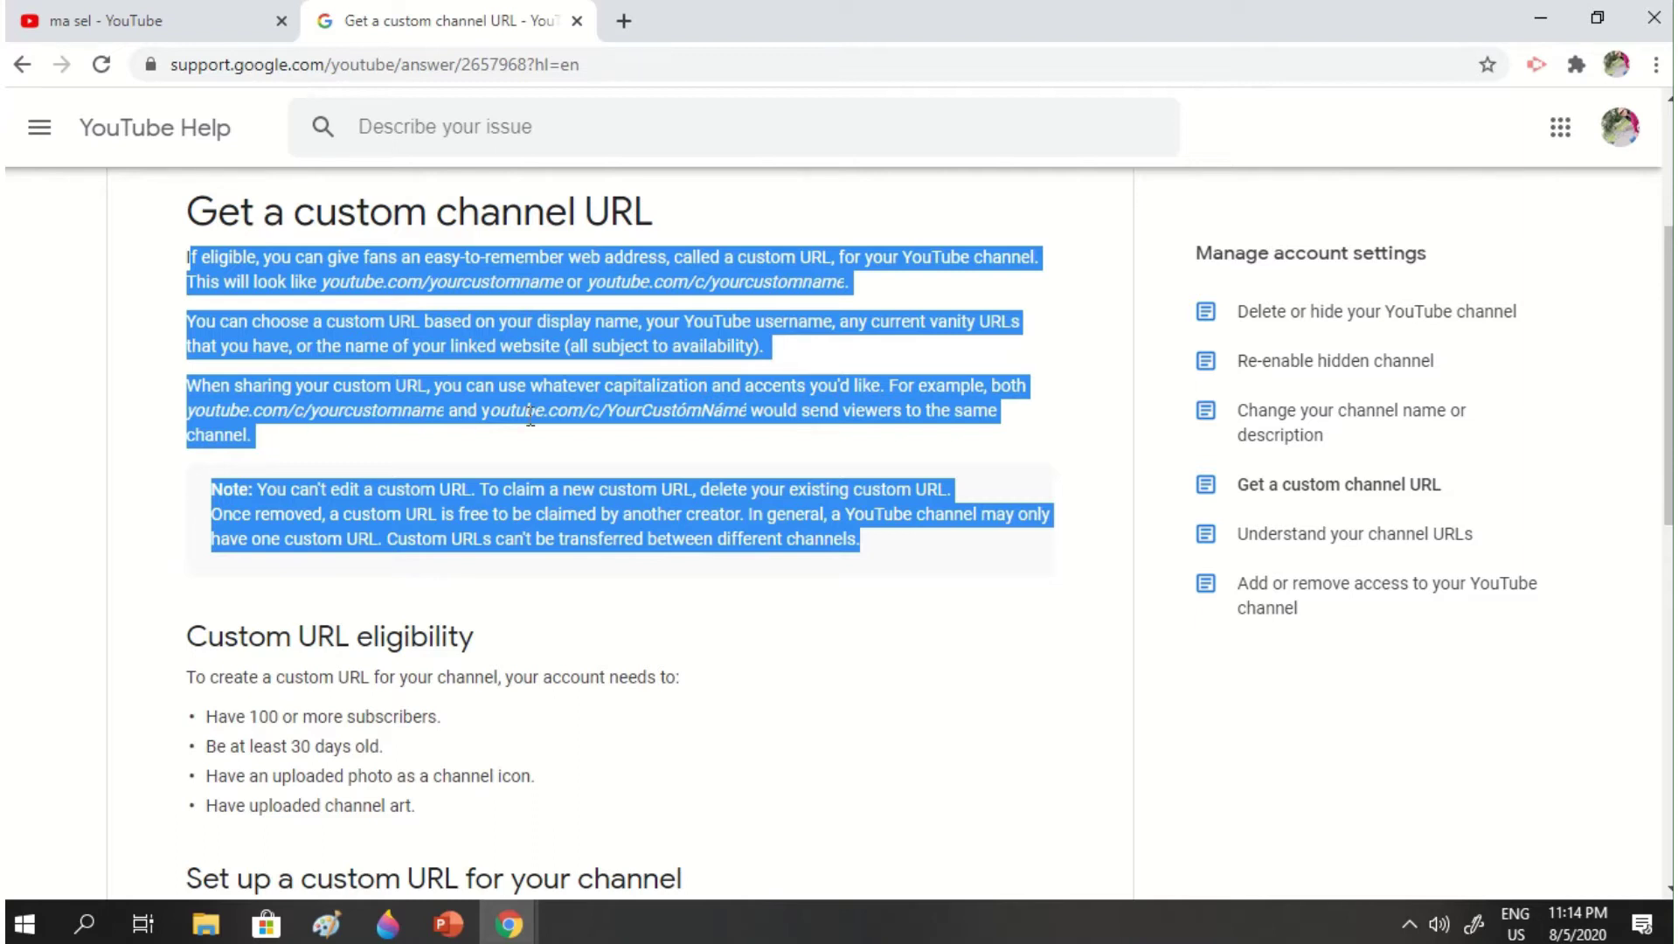
pyautogui.click(788, 720)
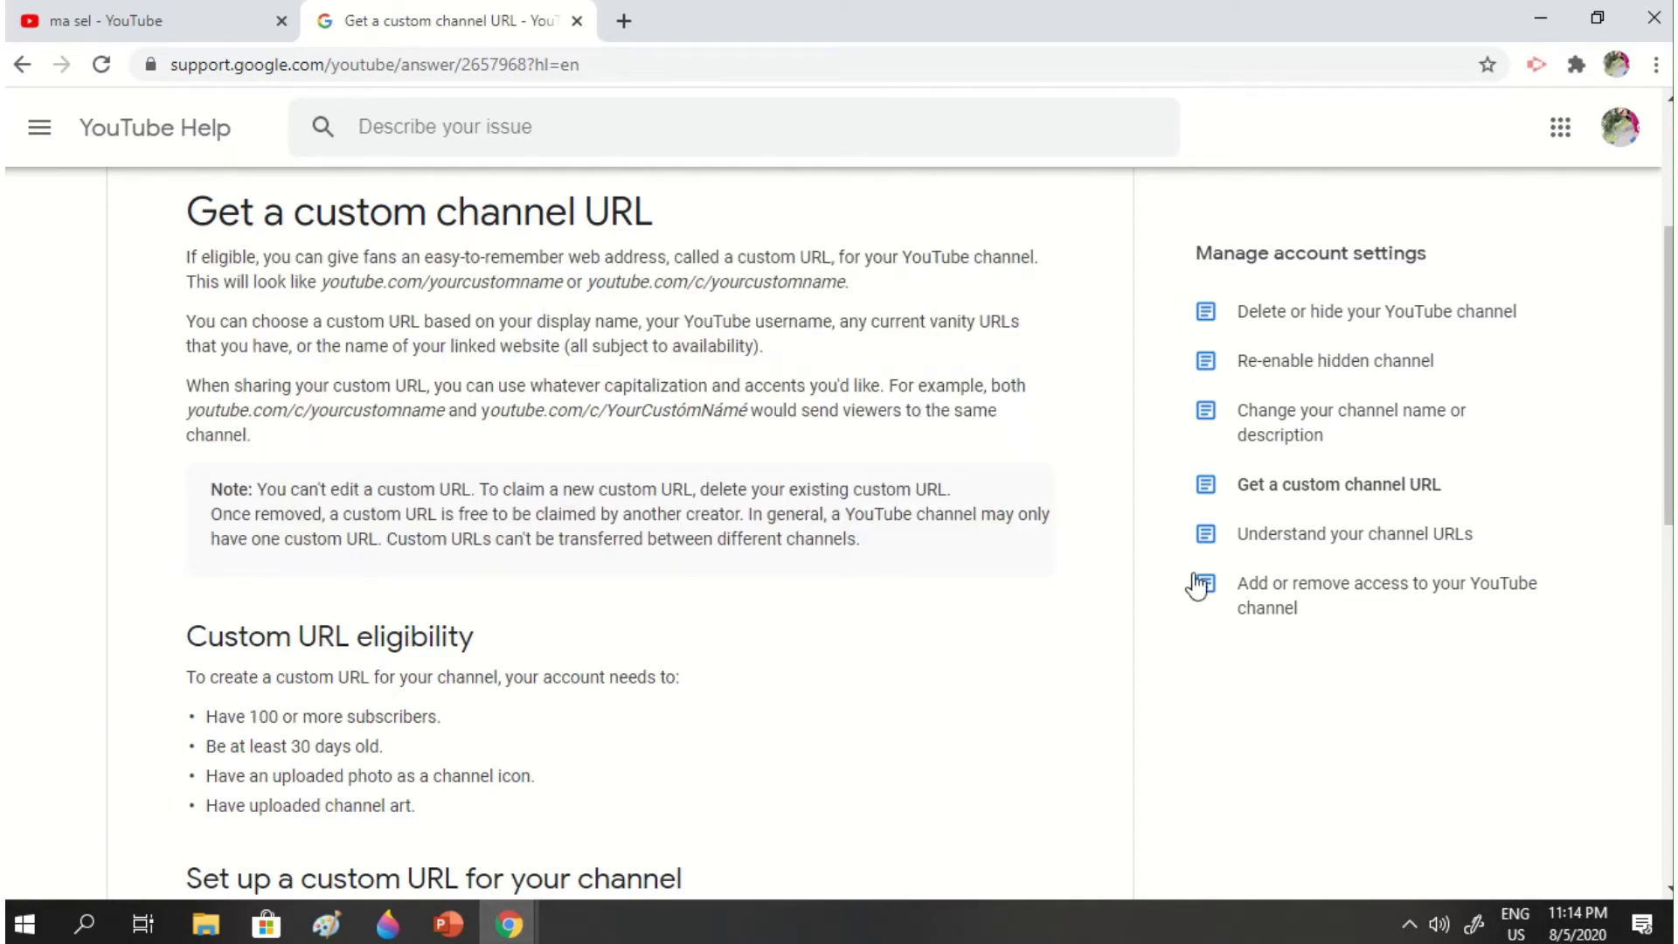
# Step: Read through the custom URL eligibility requirements and the channel setup instructions, highlighting each section
pyautogui.moveTo(1668, 476); pyautogui.dragTo(1668, 553)
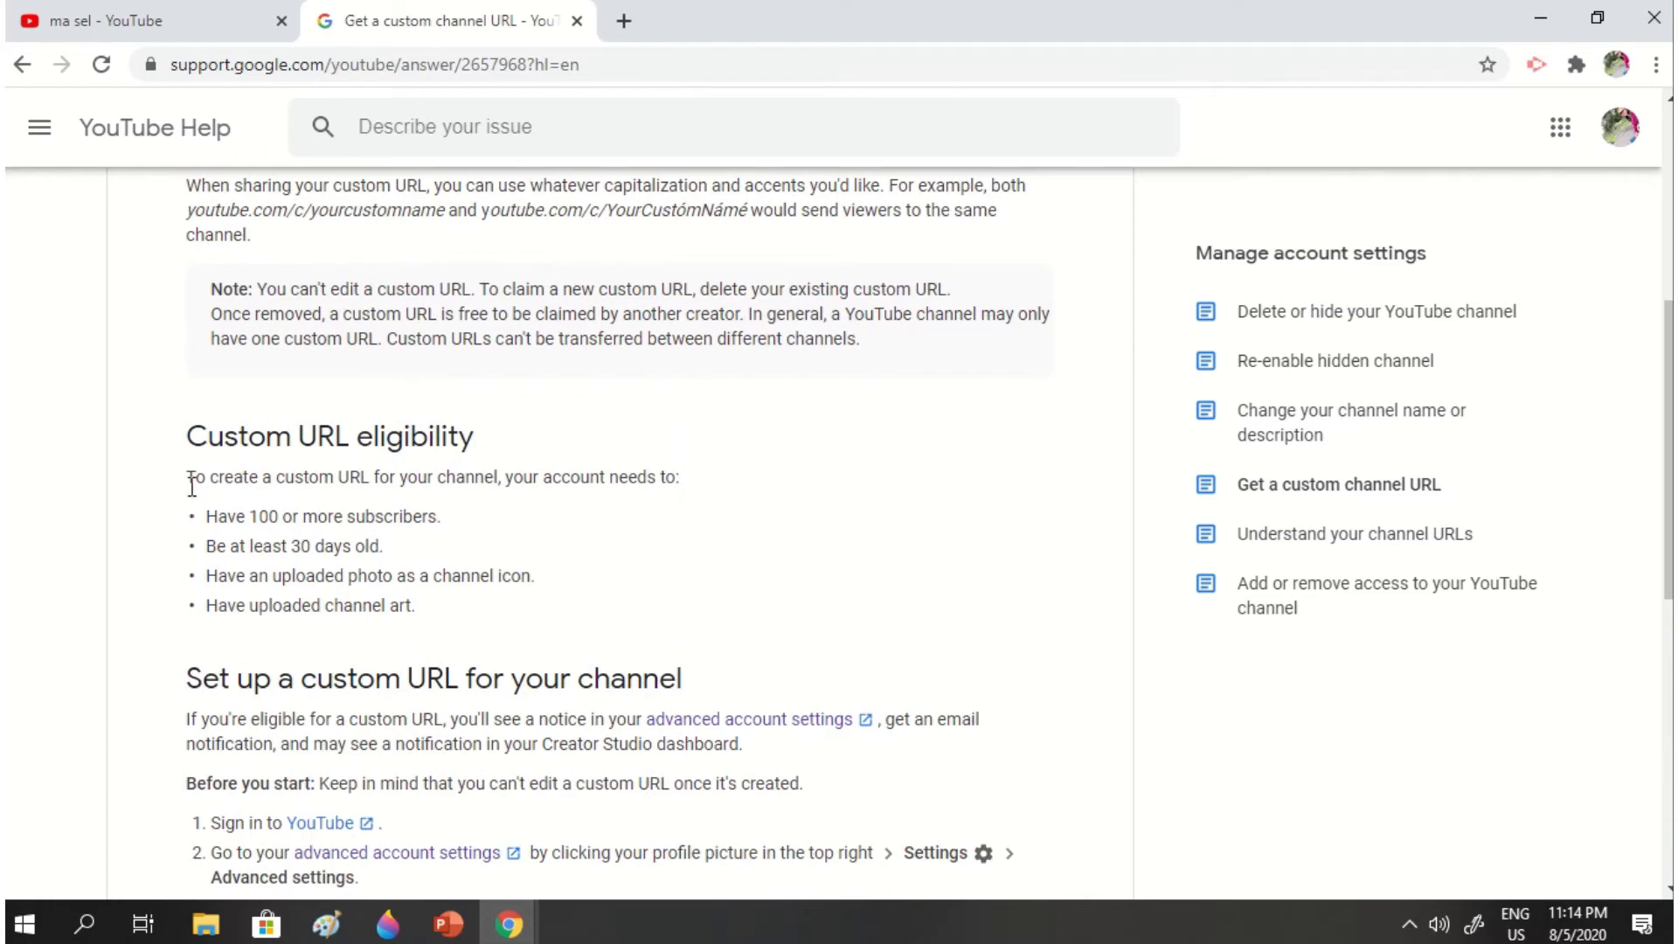
pyautogui.moveTo(192, 478); pyautogui.dragTo(464, 630)
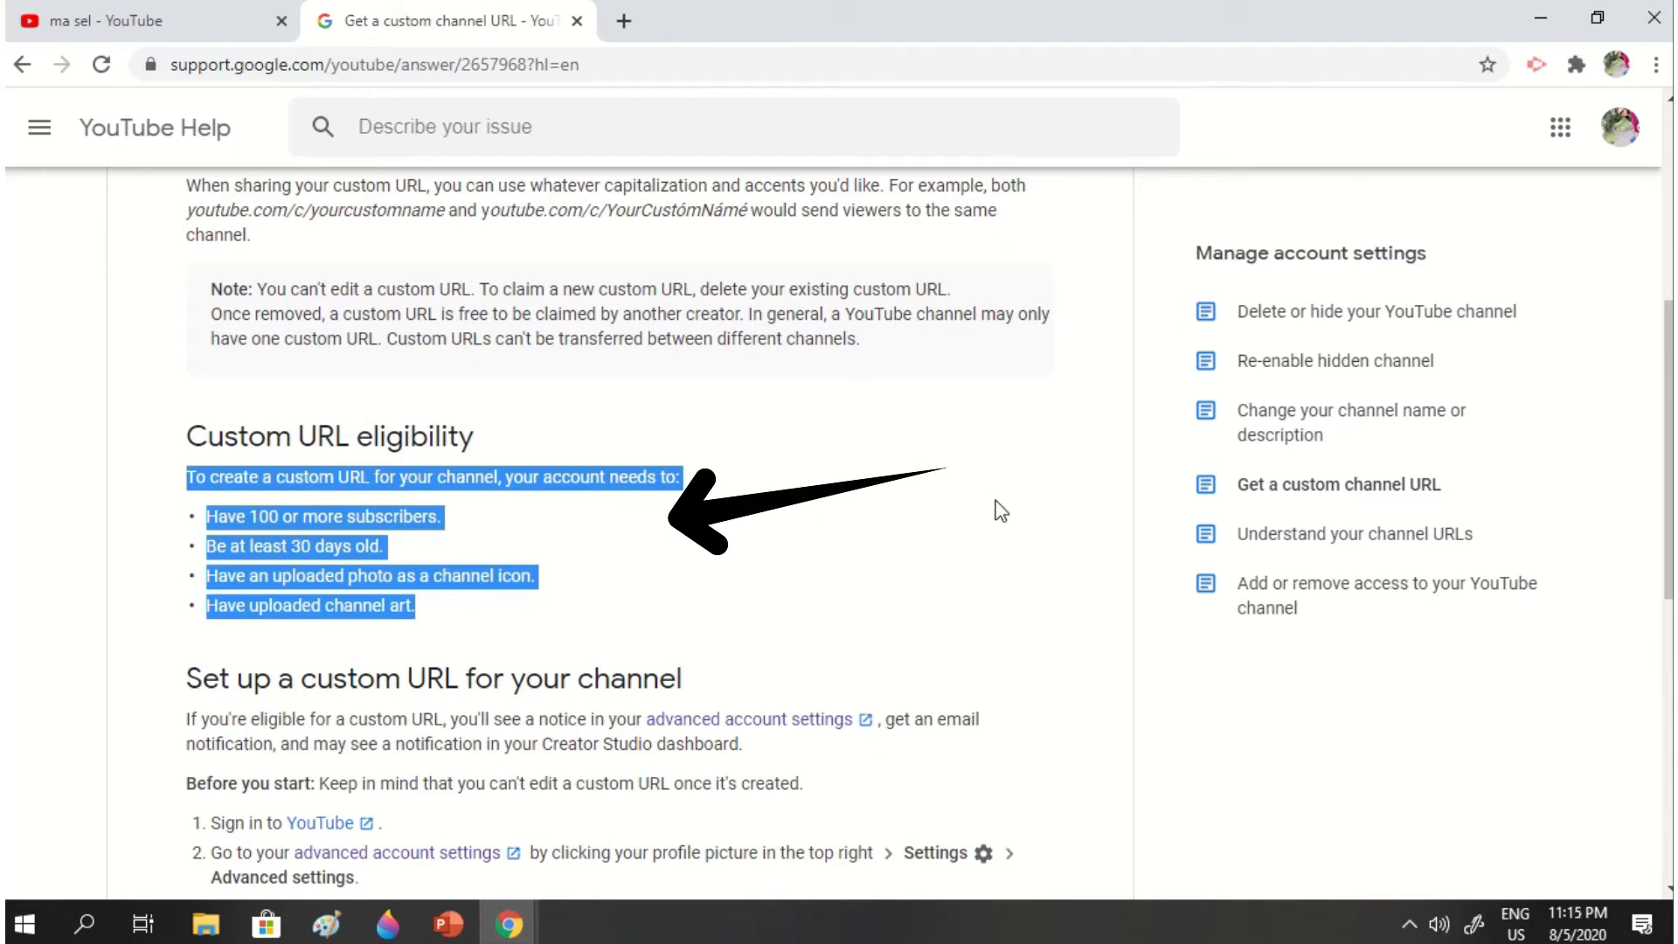
pyautogui.moveTo(1668, 384)
pyautogui.mouseDown()
pyautogui.moveTo(1670, 560)
pyautogui.moveTo(1669, 537)
pyautogui.mouseUp()
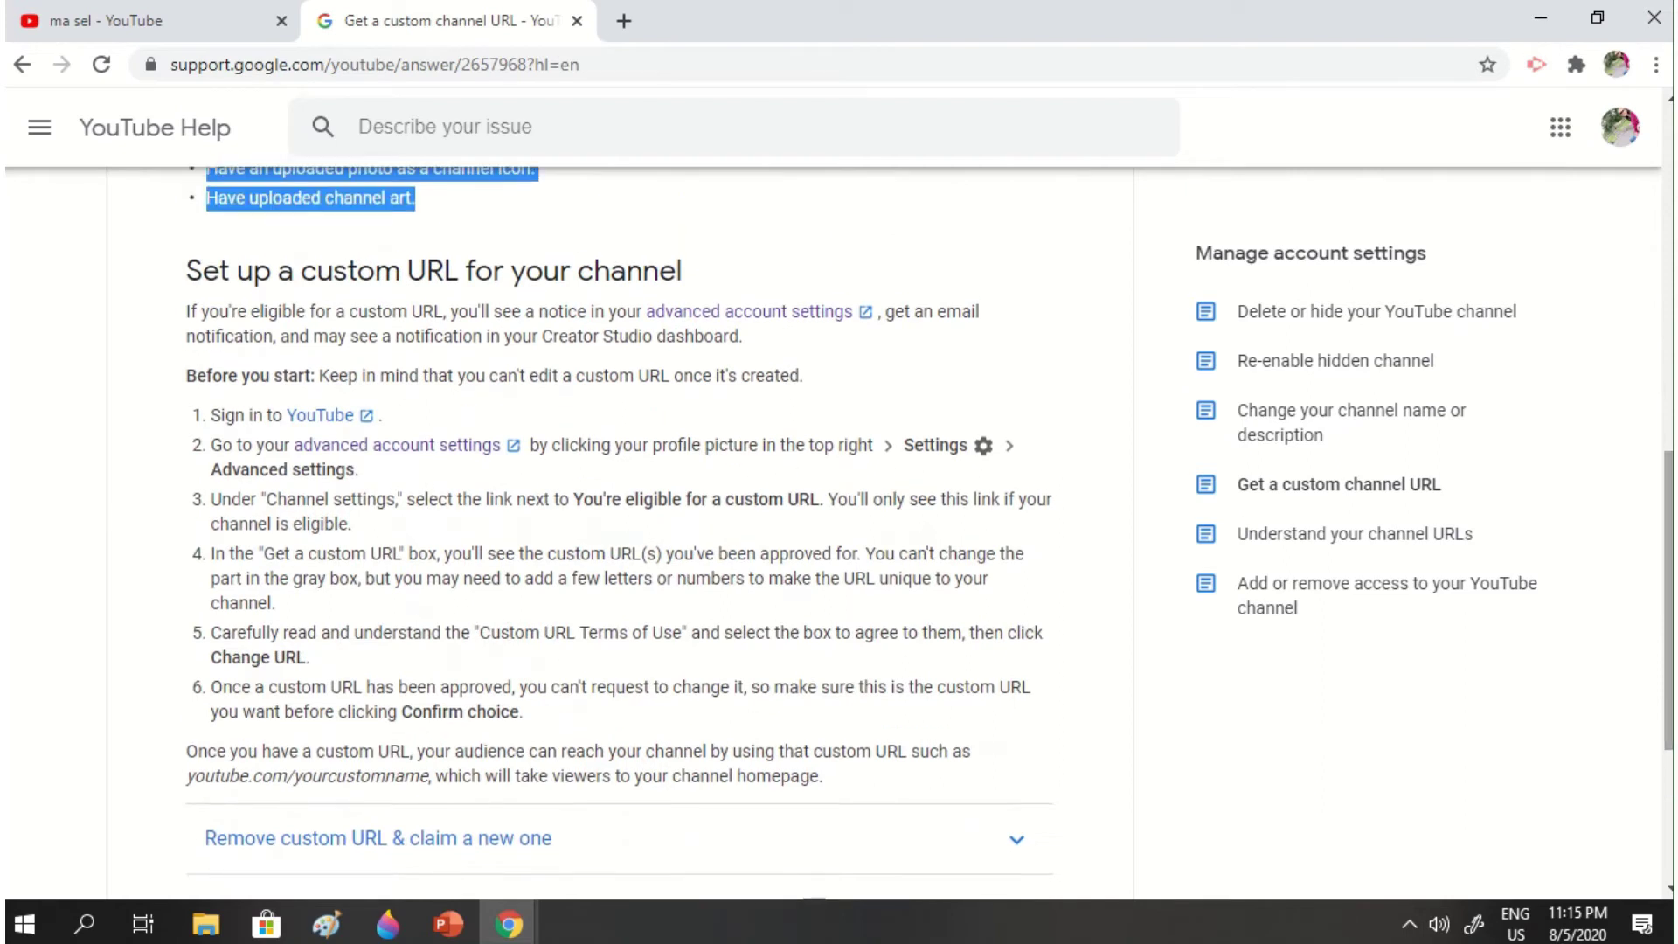
pyautogui.click(743, 243)
pyautogui.moveTo(189, 312); pyautogui.dragTo(953, 790)
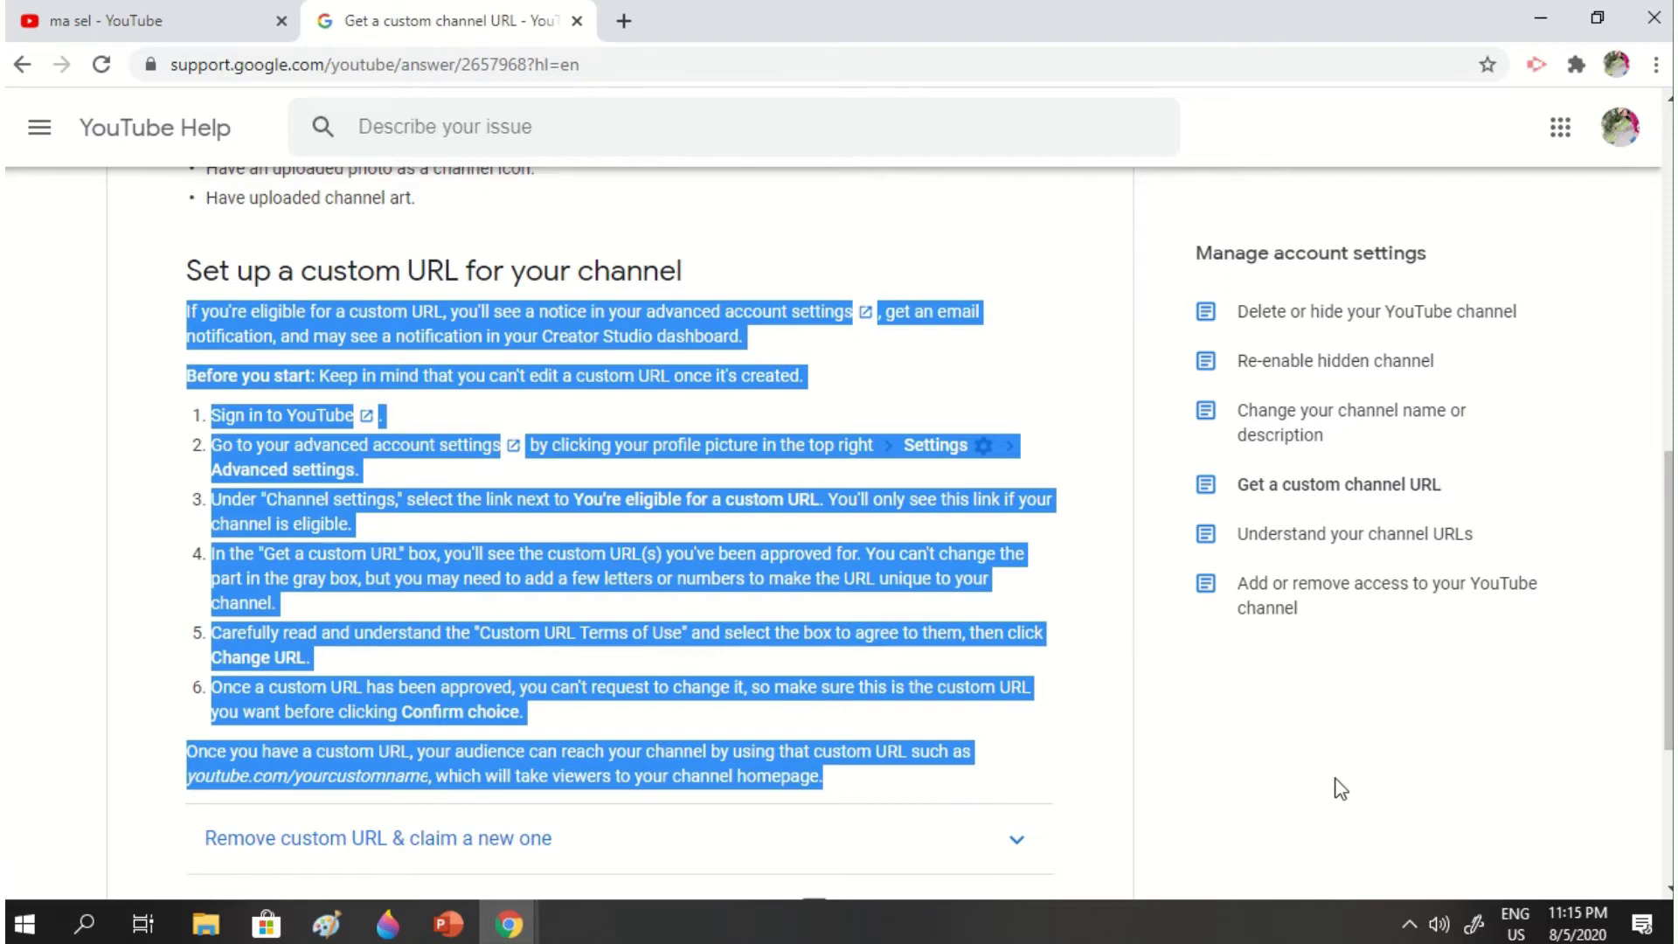
pyautogui.click(1176, 763)
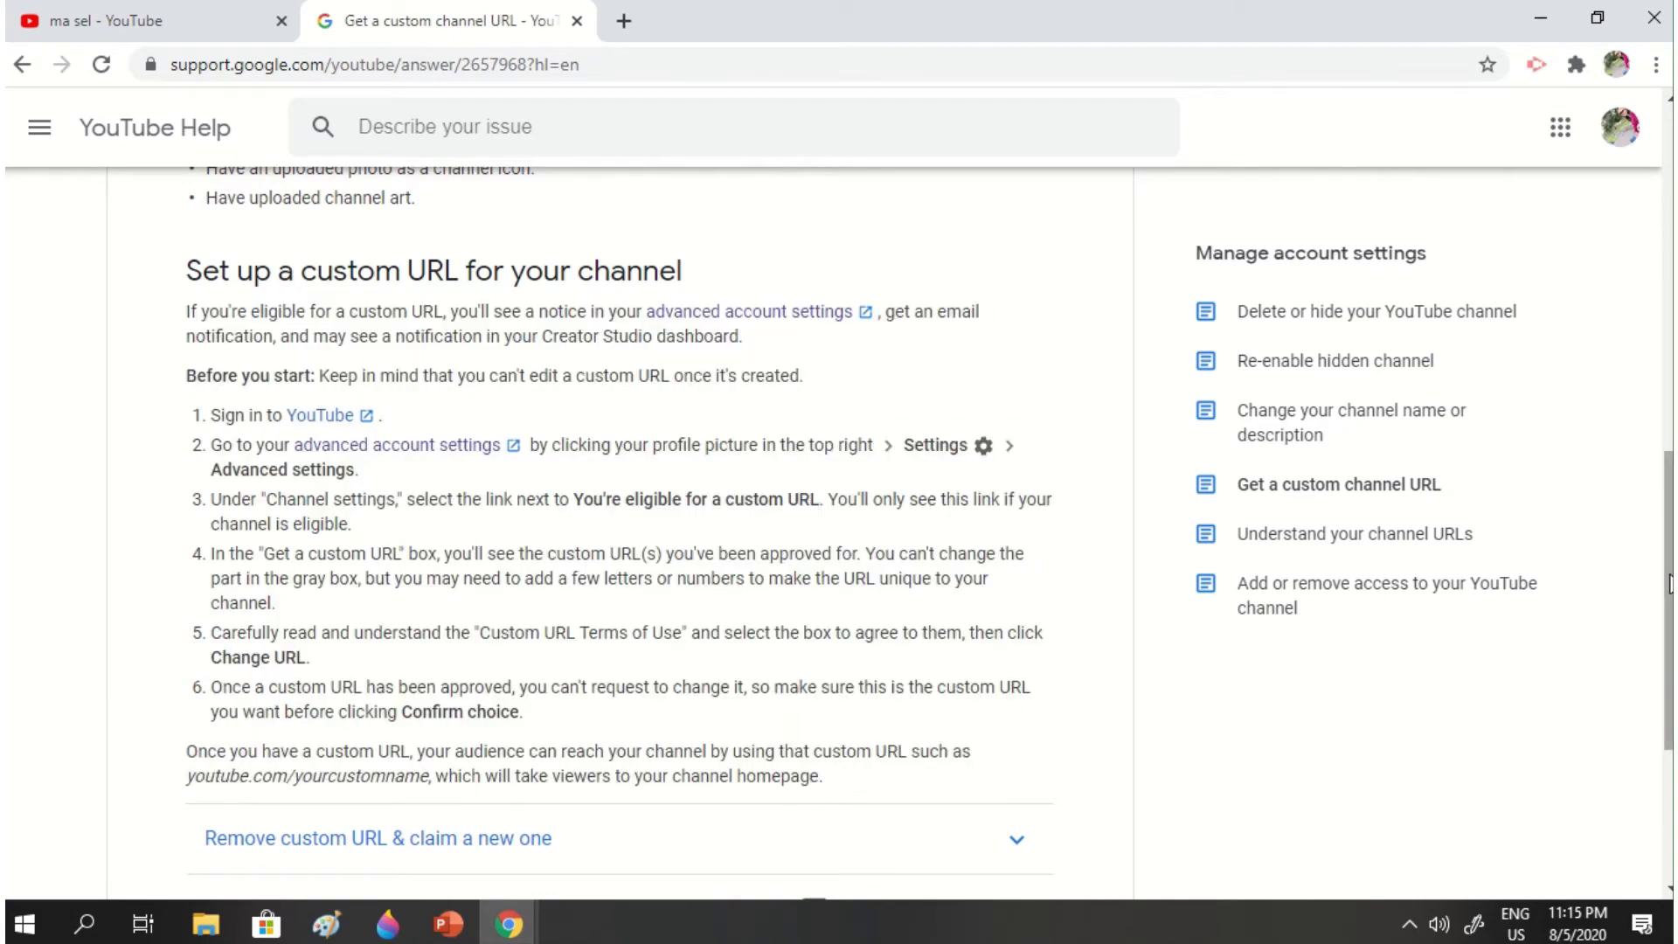
pyautogui.scroll(-1, 1667, 603)
pyautogui.scroll(2, 806, 383)
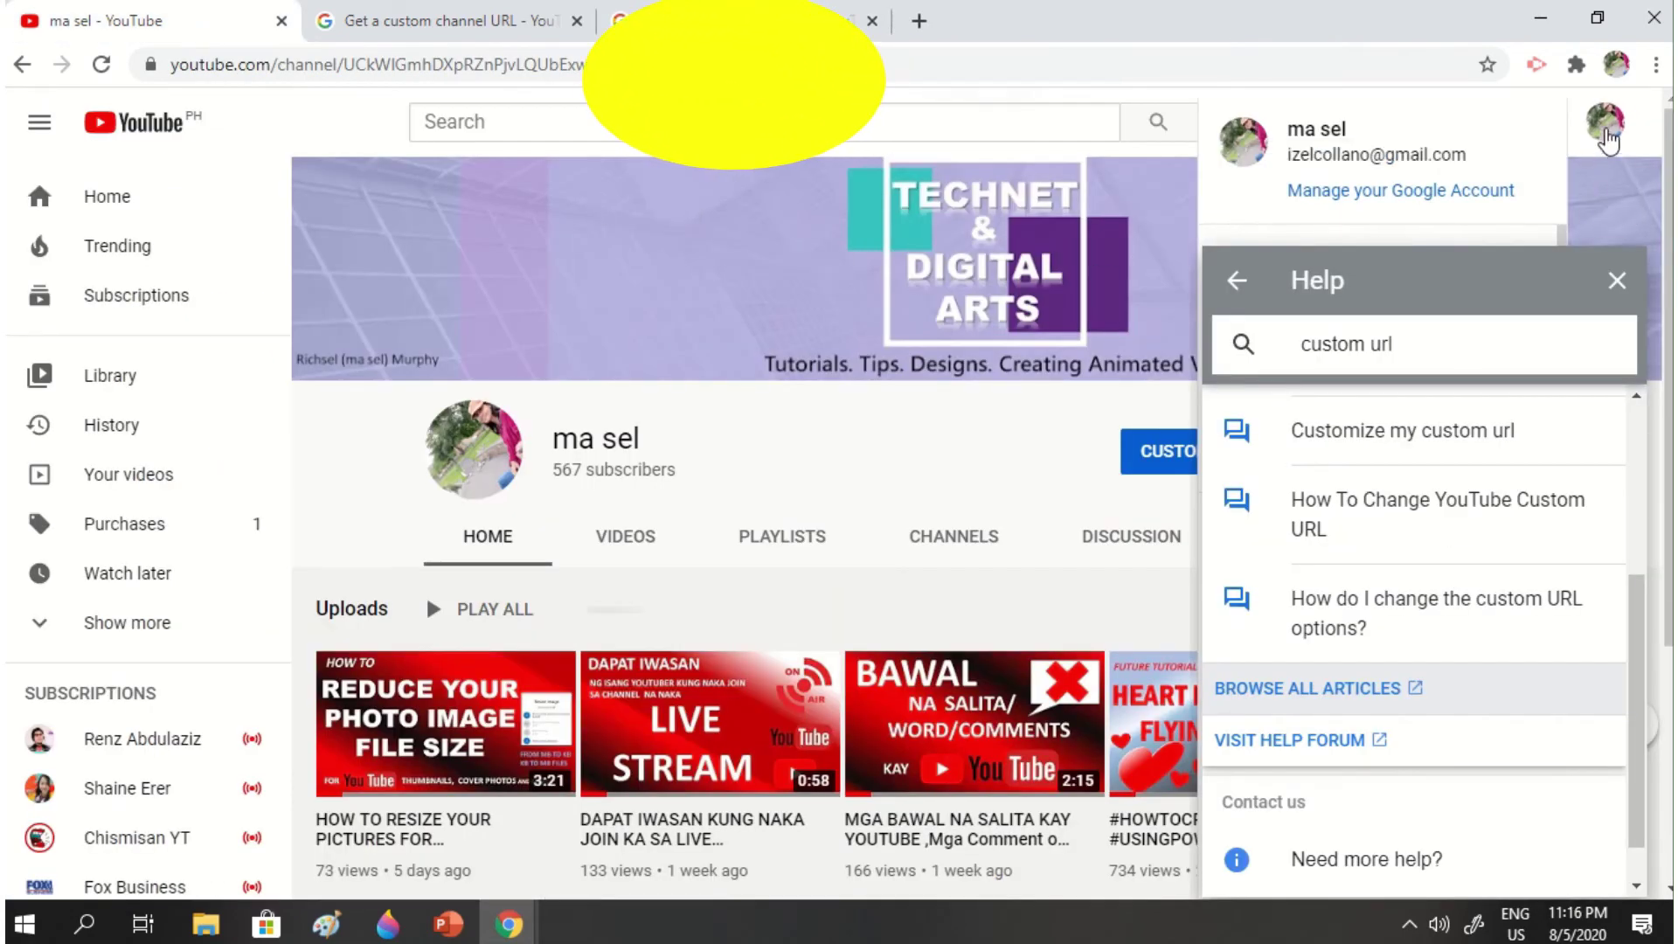
# Step: Return to the channel page, close the Help panel and open YouTube Studio
pyautogui.click(1587, 198)
pyautogui.click(1617, 281)
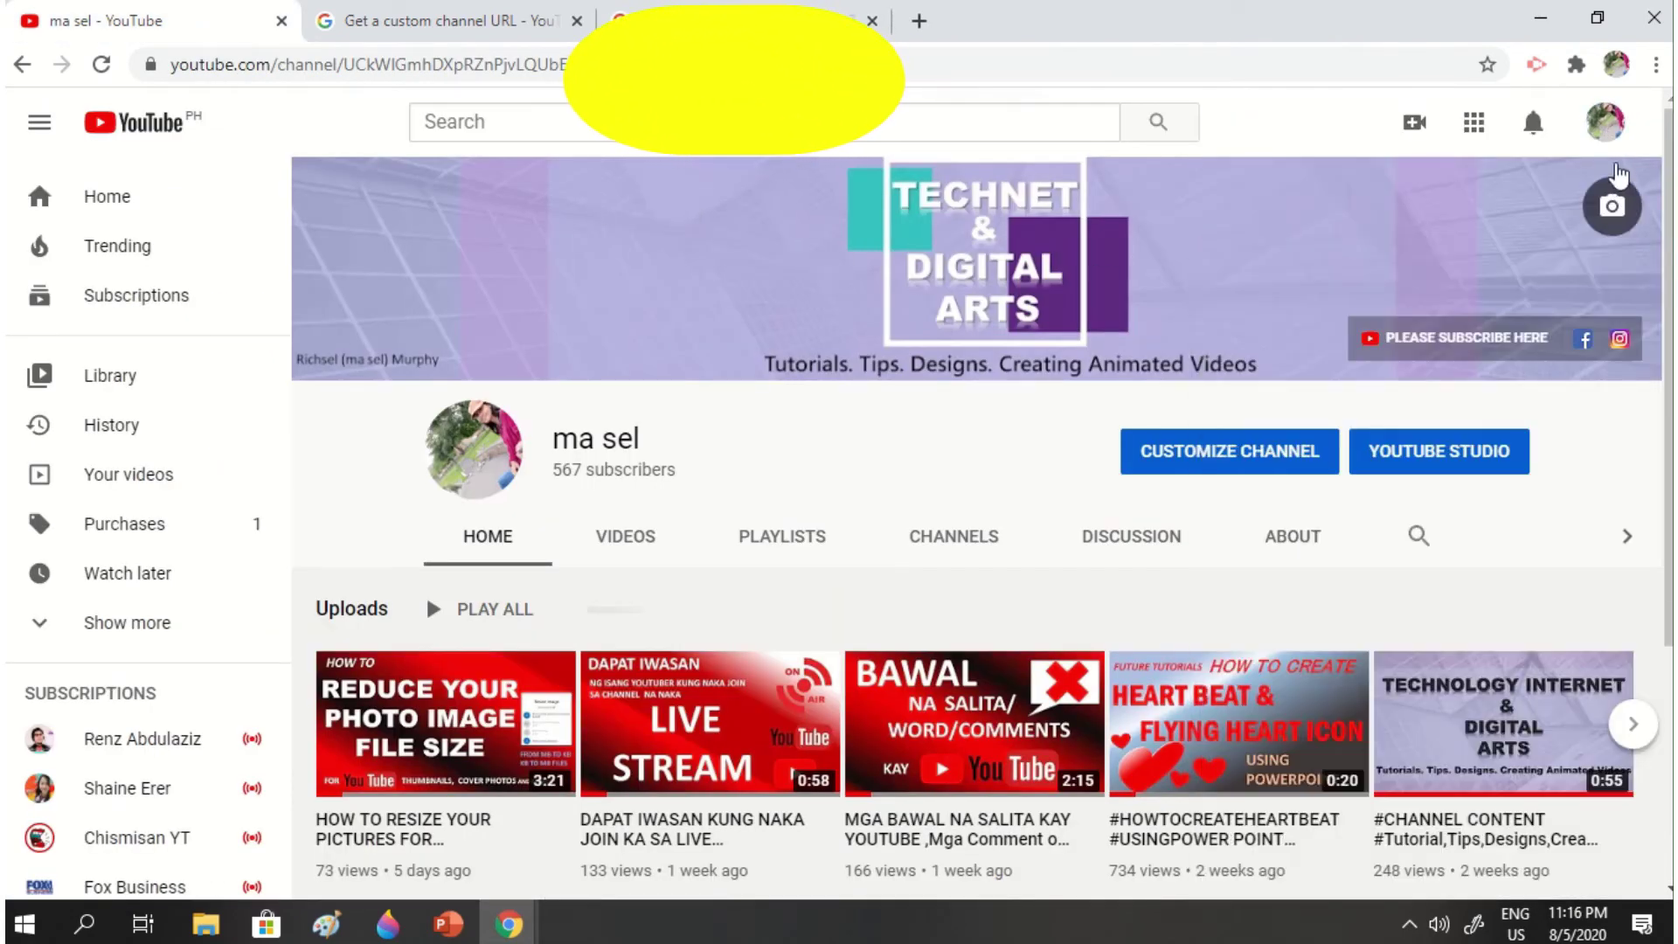
pyautogui.click(1438, 472)
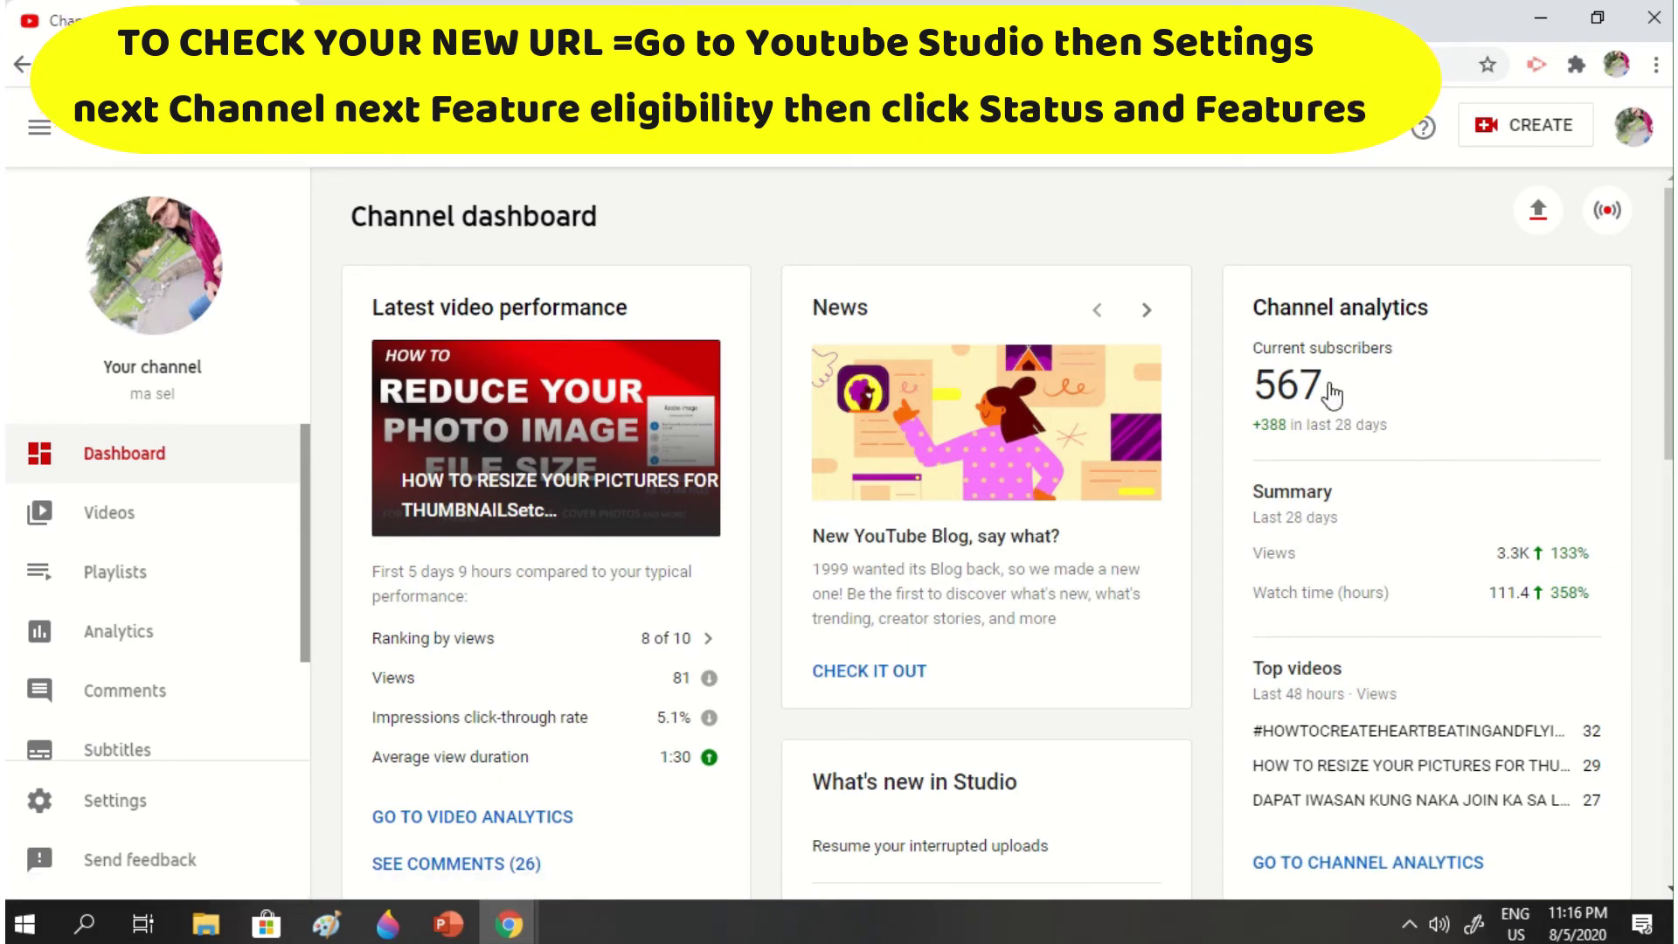
# Step: Open the Status and Features page from the Feature eligibility section of the channel settings
pyautogui.scroll(-1, 270, 697)
pyautogui.click(201, 804)
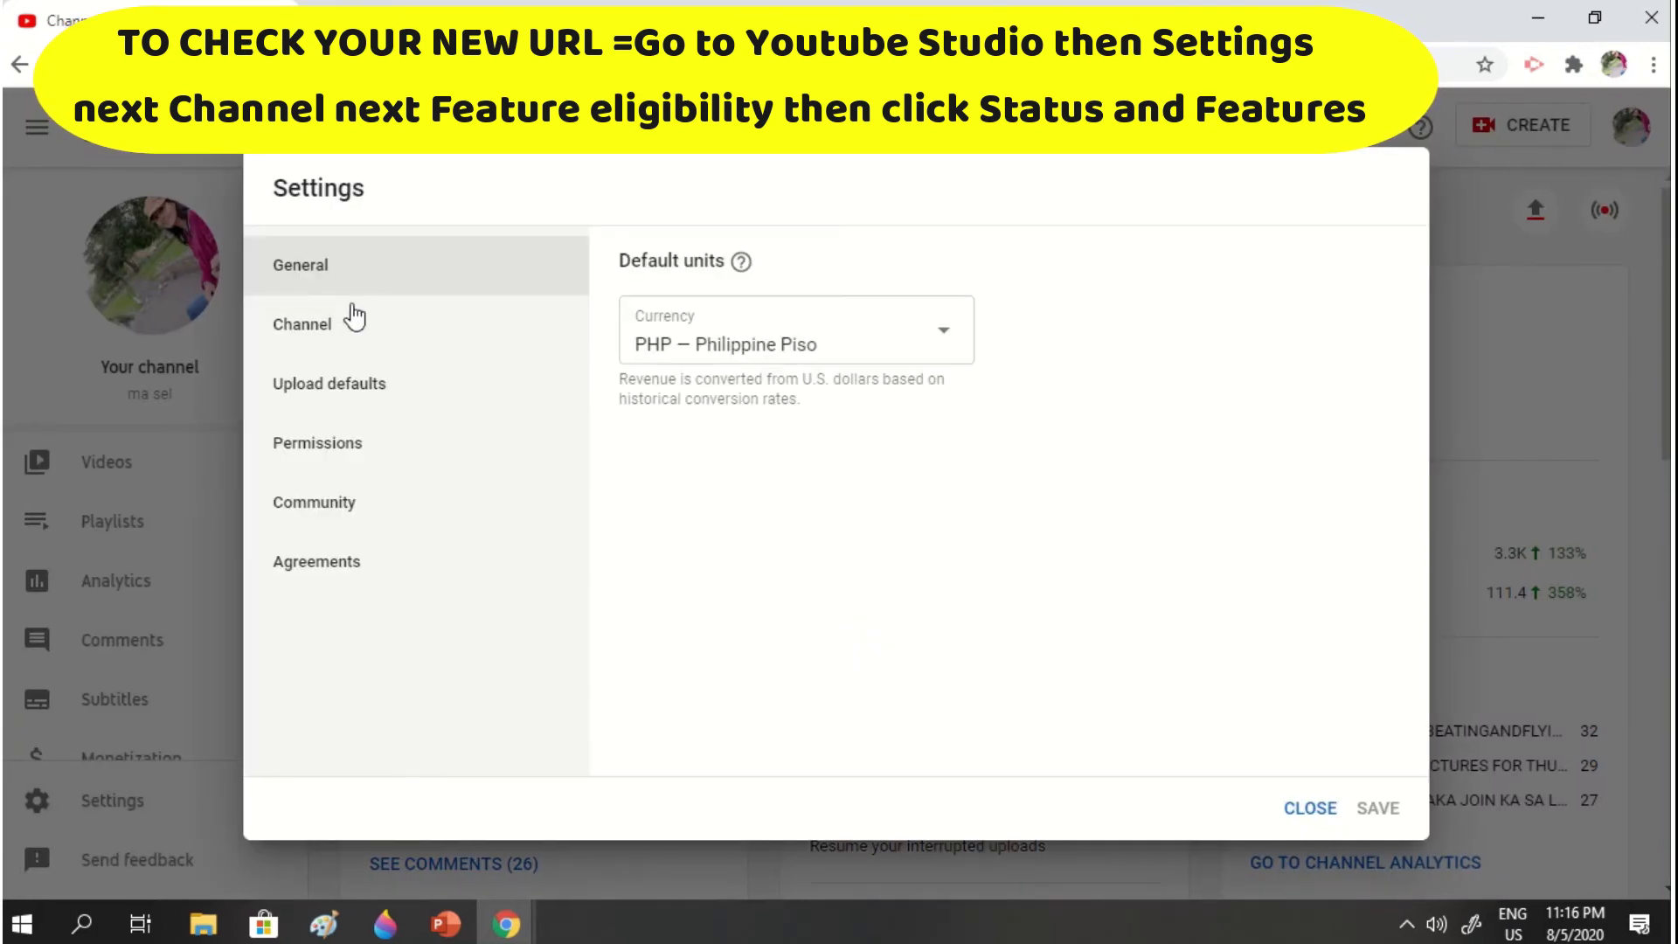
pyautogui.click(354, 332)
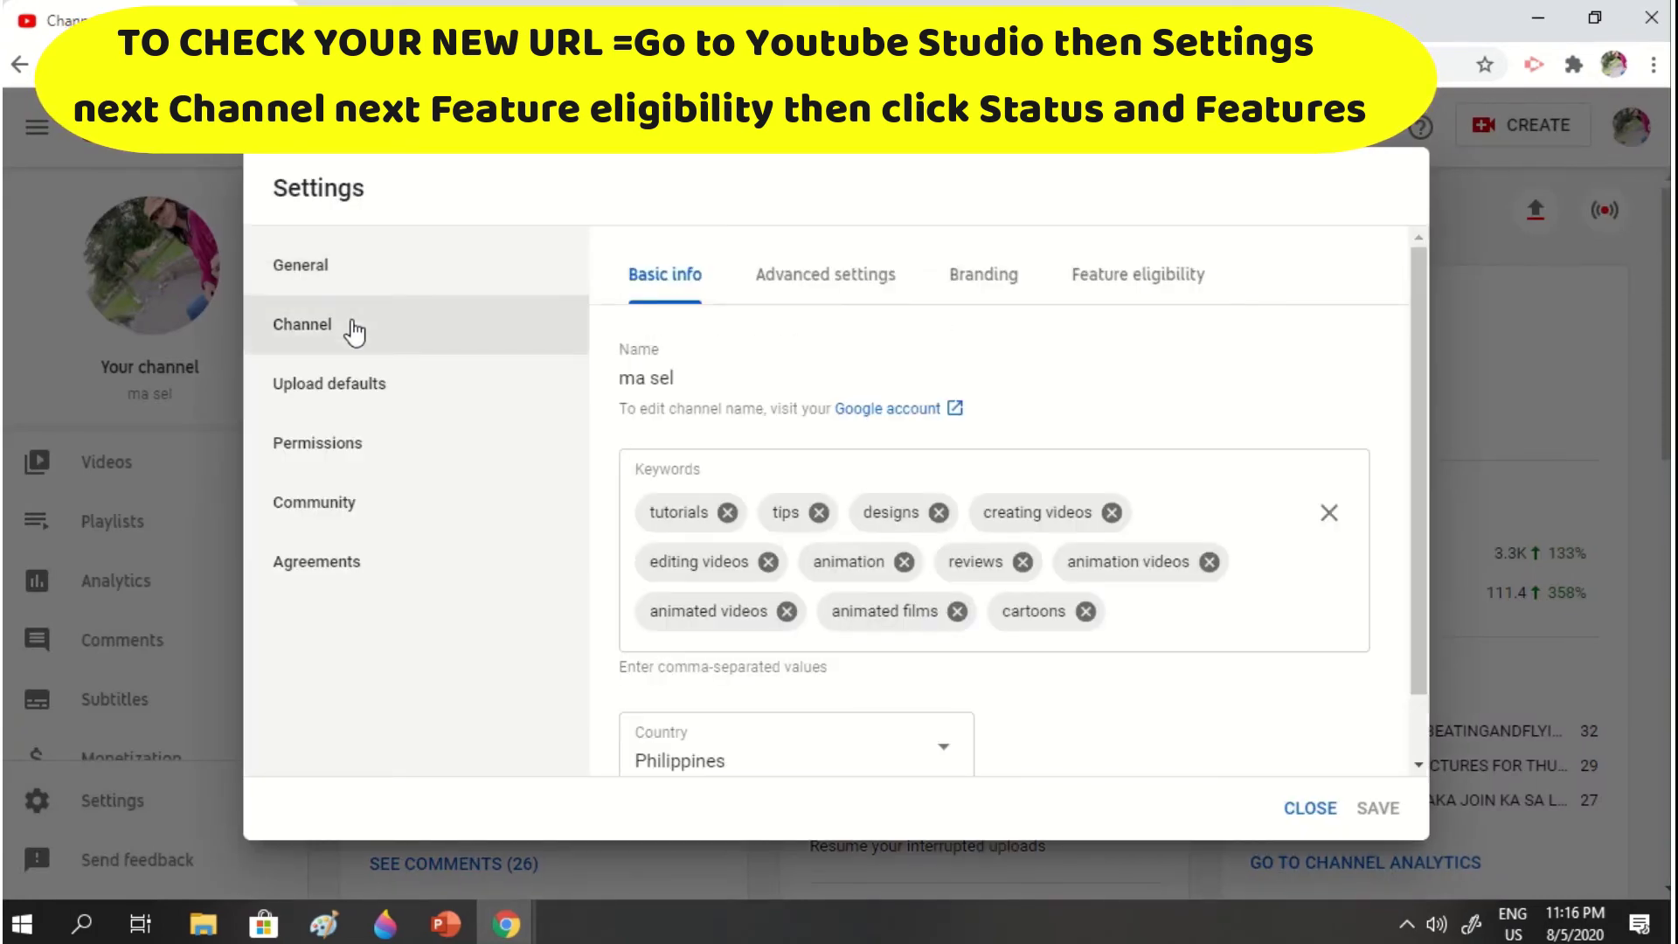
pyautogui.click(1194, 285)
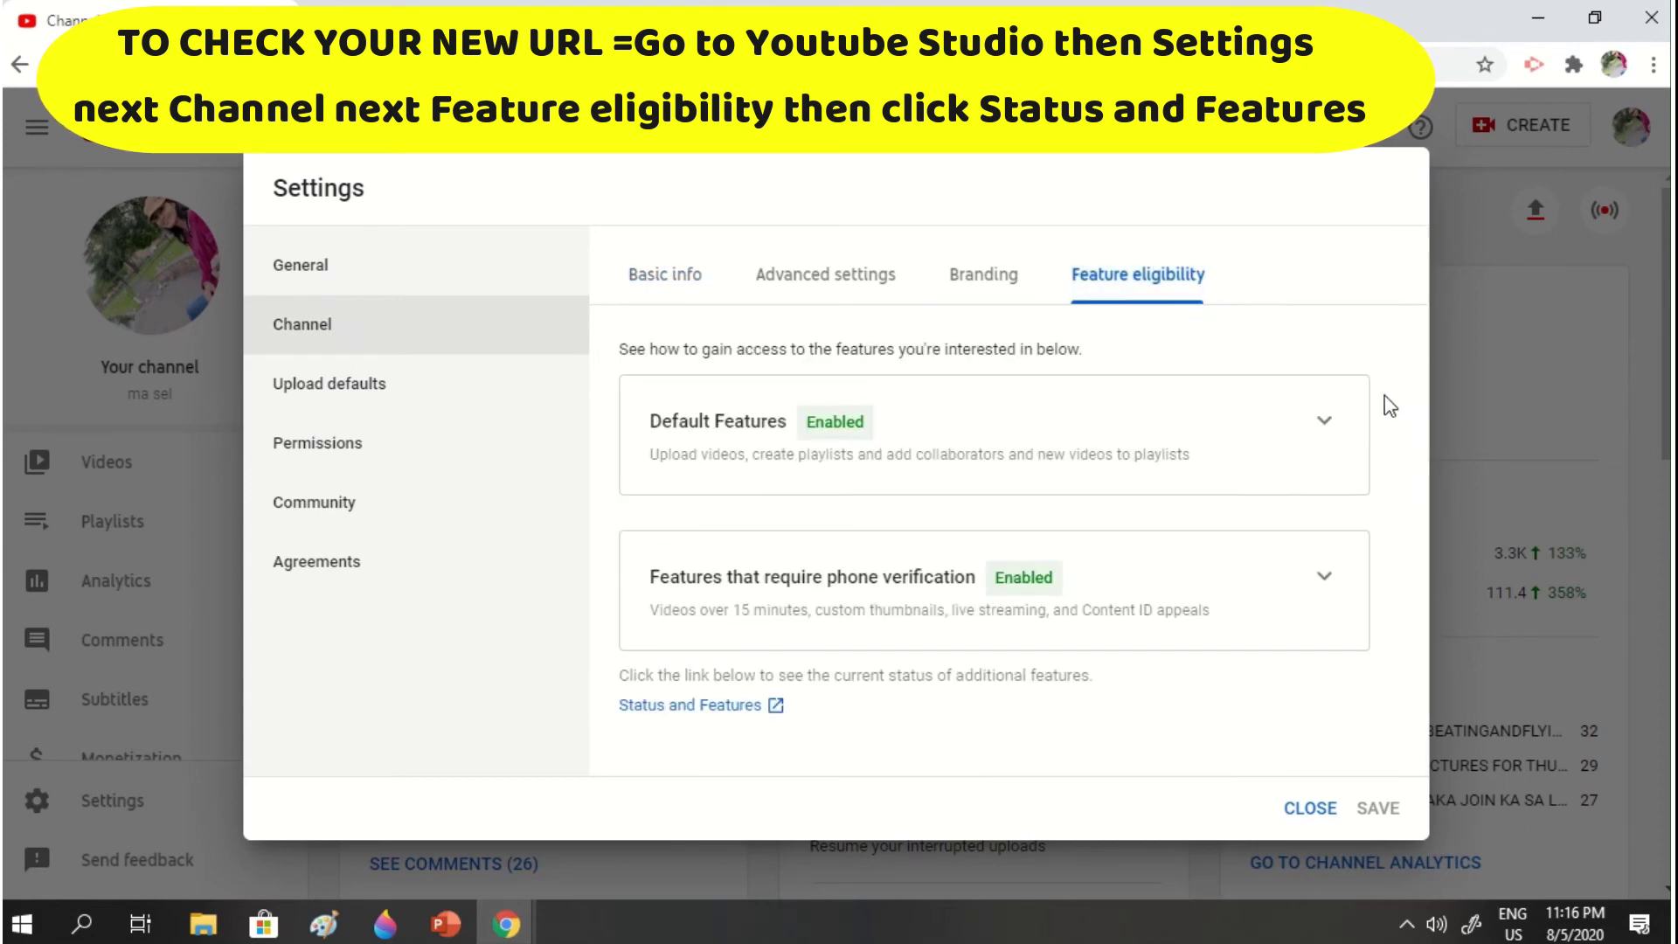
pyautogui.click(727, 712)
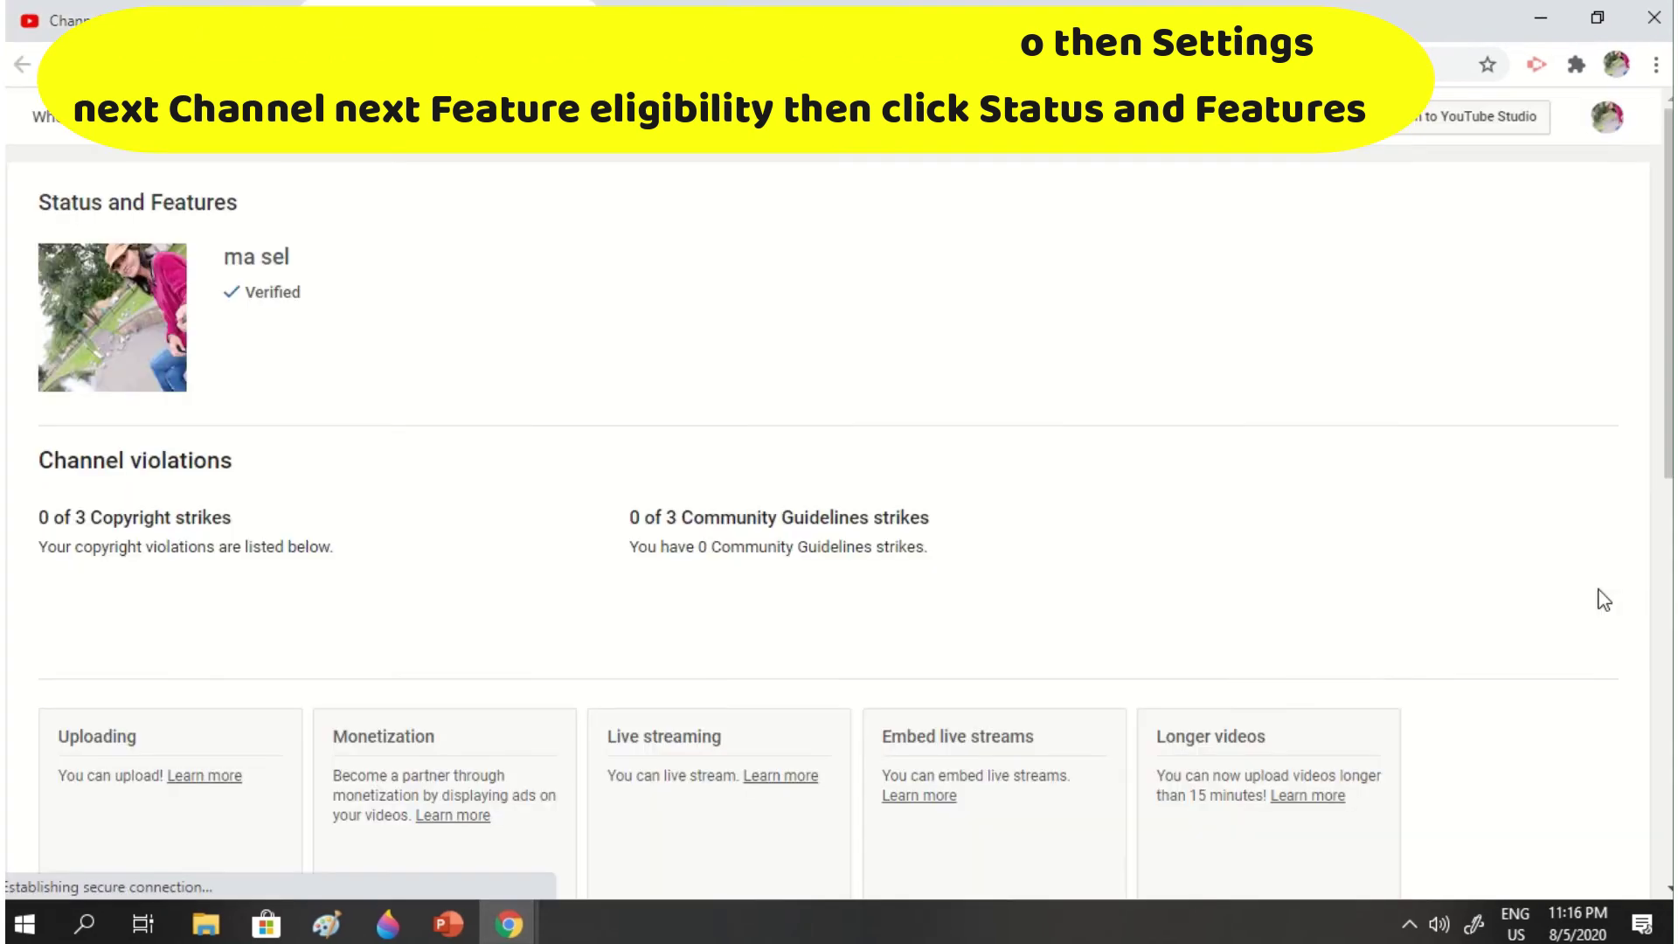
# Step: Open the channel through its claimed custom URL listed under the Custom URL feature
pyautogui.moveTo(1665, 400); pyautogui.dragTo(1665, 596)
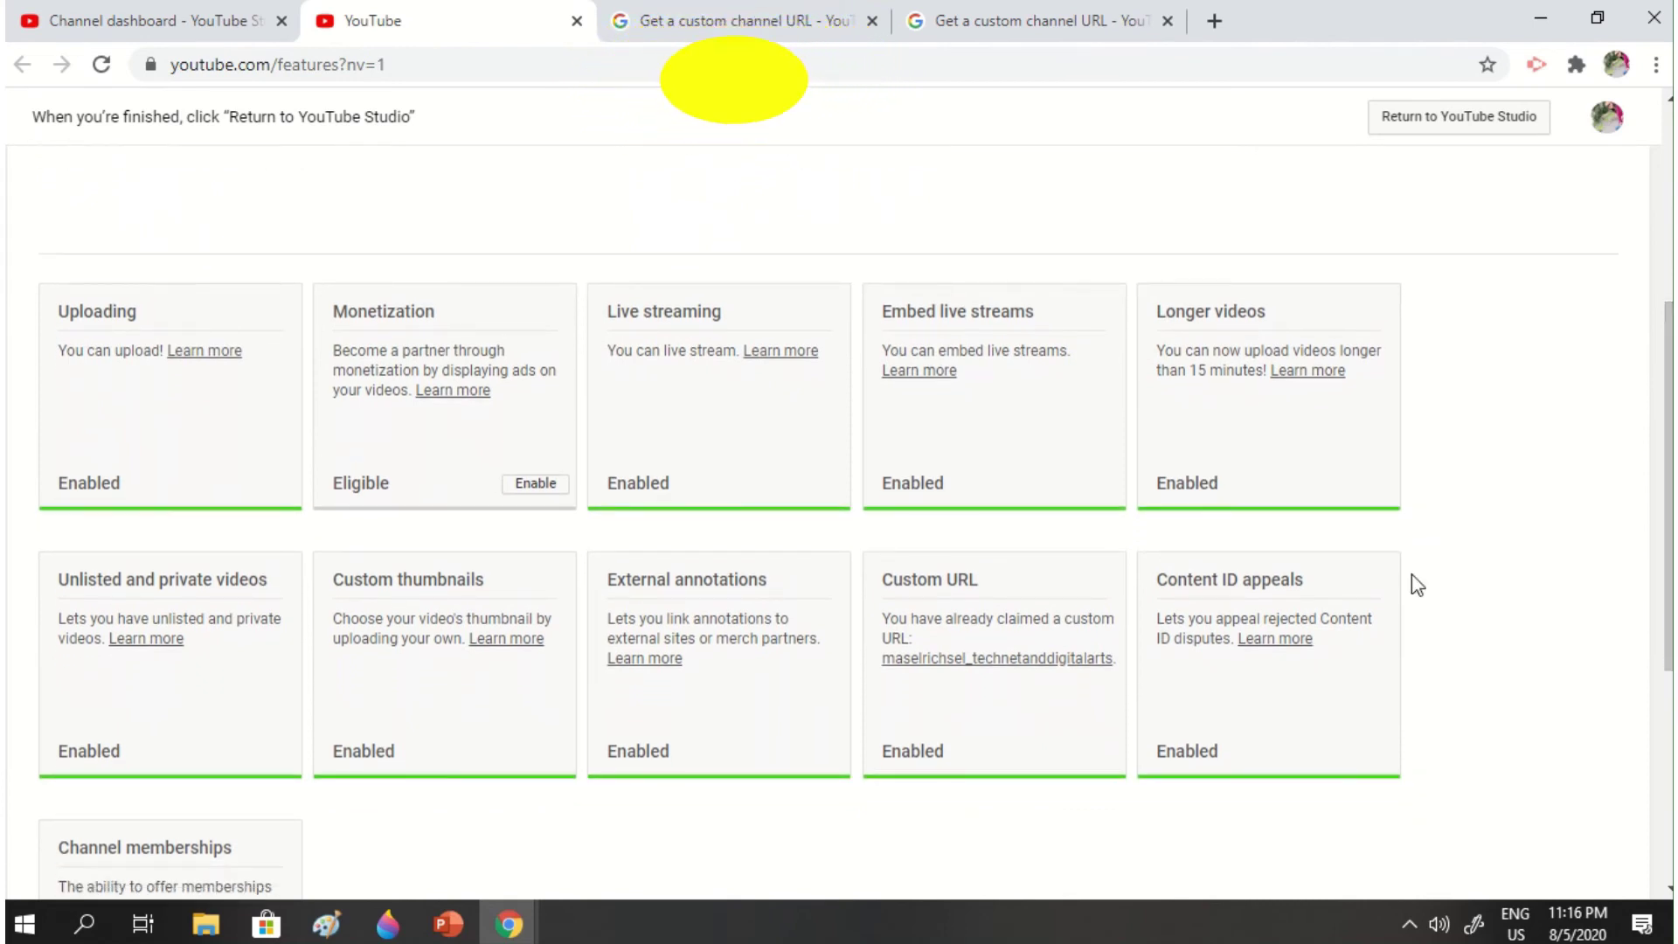
pyautogui.click(1020, 661)
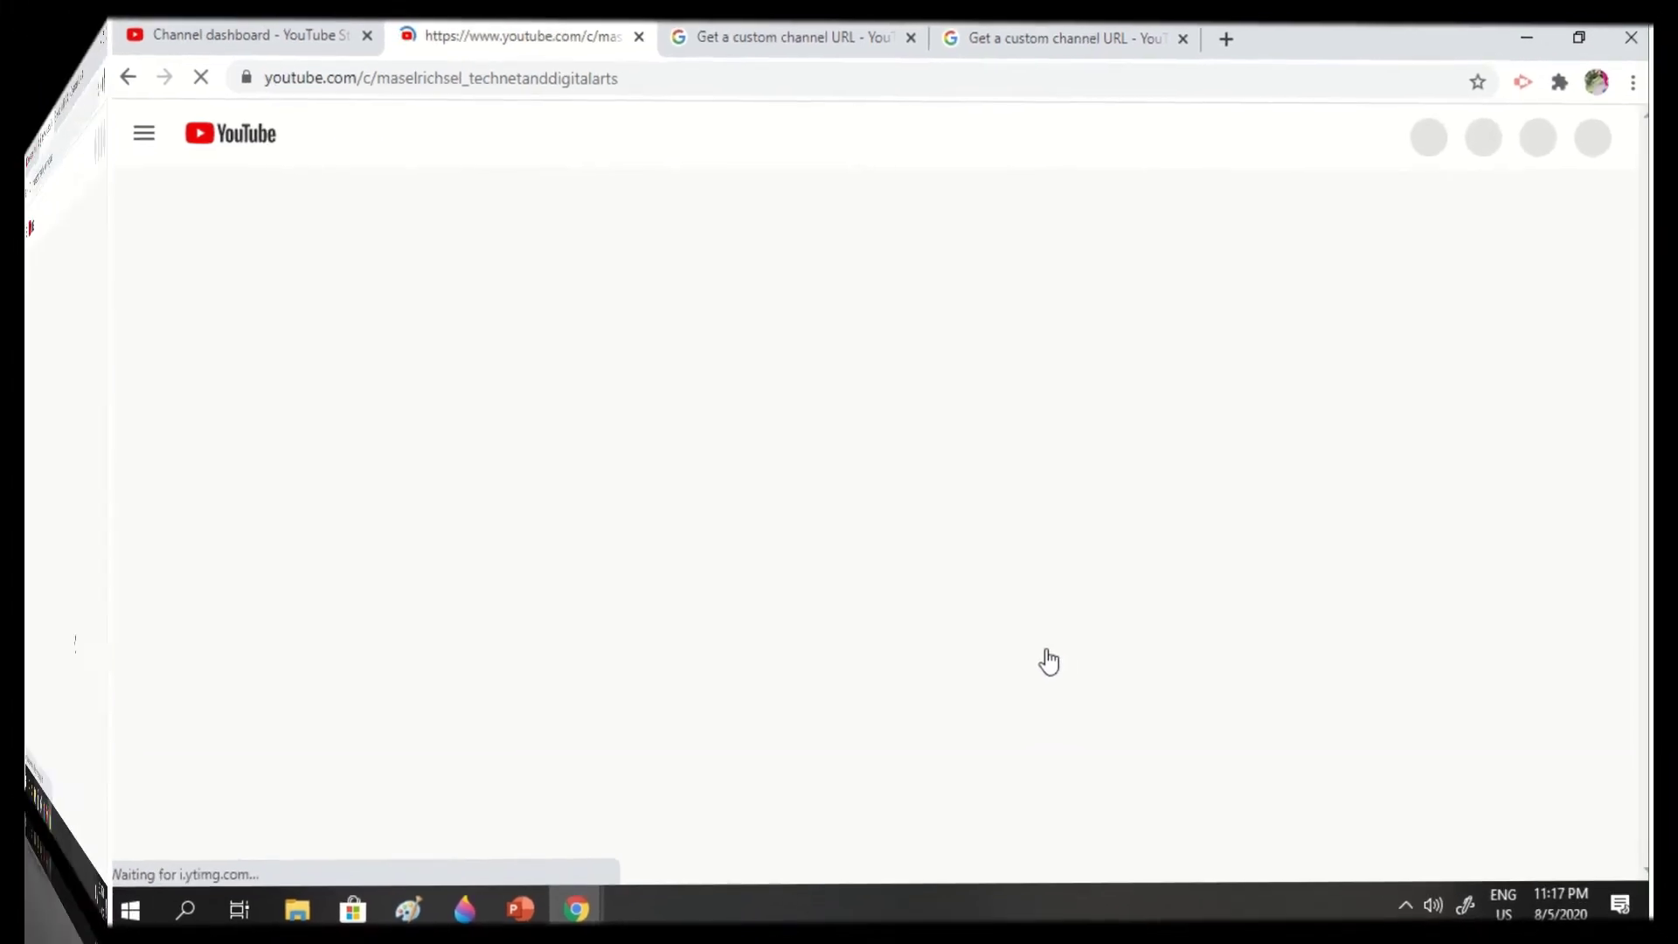